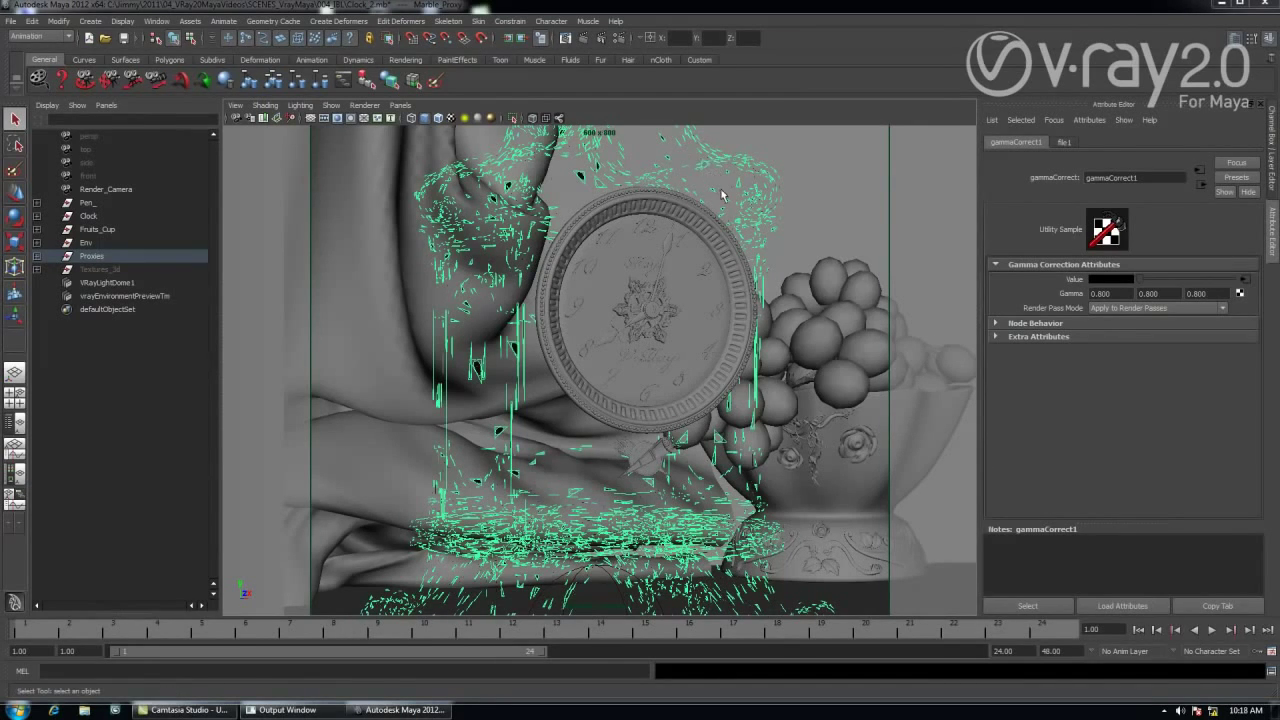
Step: Show V-Ray's Environment overrides and the file1 kitchen.hdr texture, previewing the panorama in Pdplayer
{"action": "left_click", "coordinate": [617, 38]}
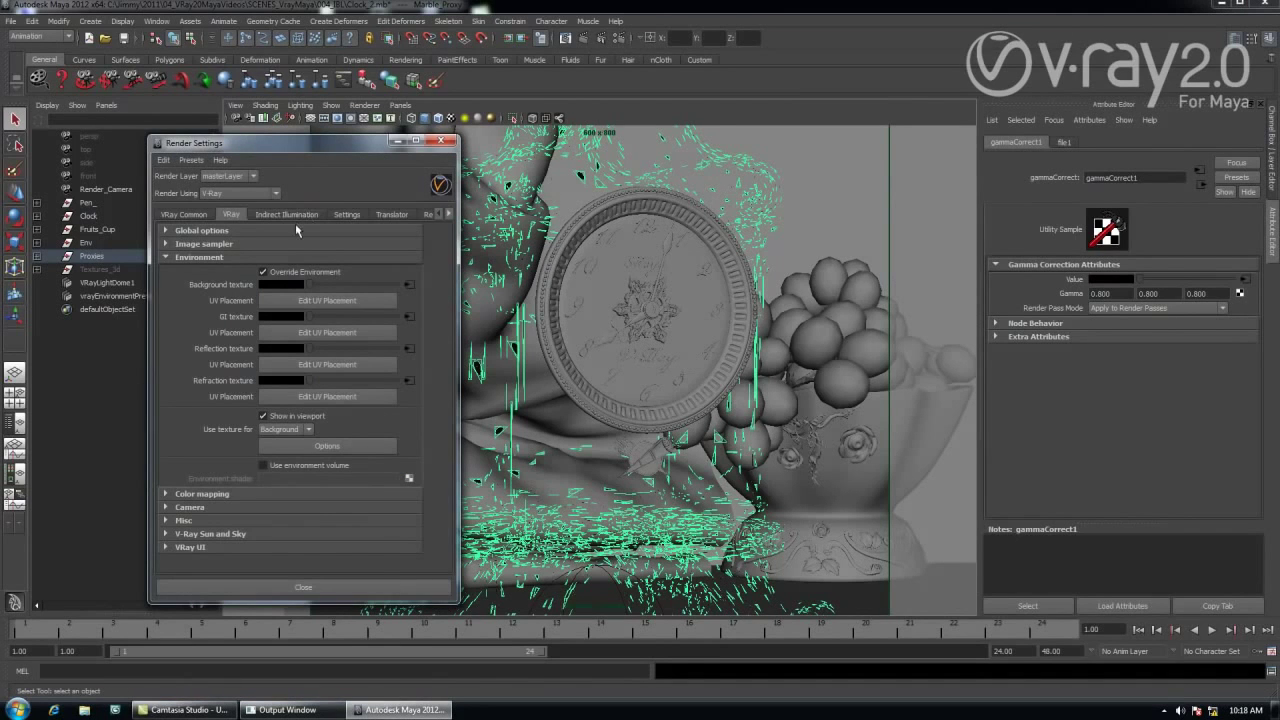
{"action": "left_click", "coordinate": [1065, 145]}
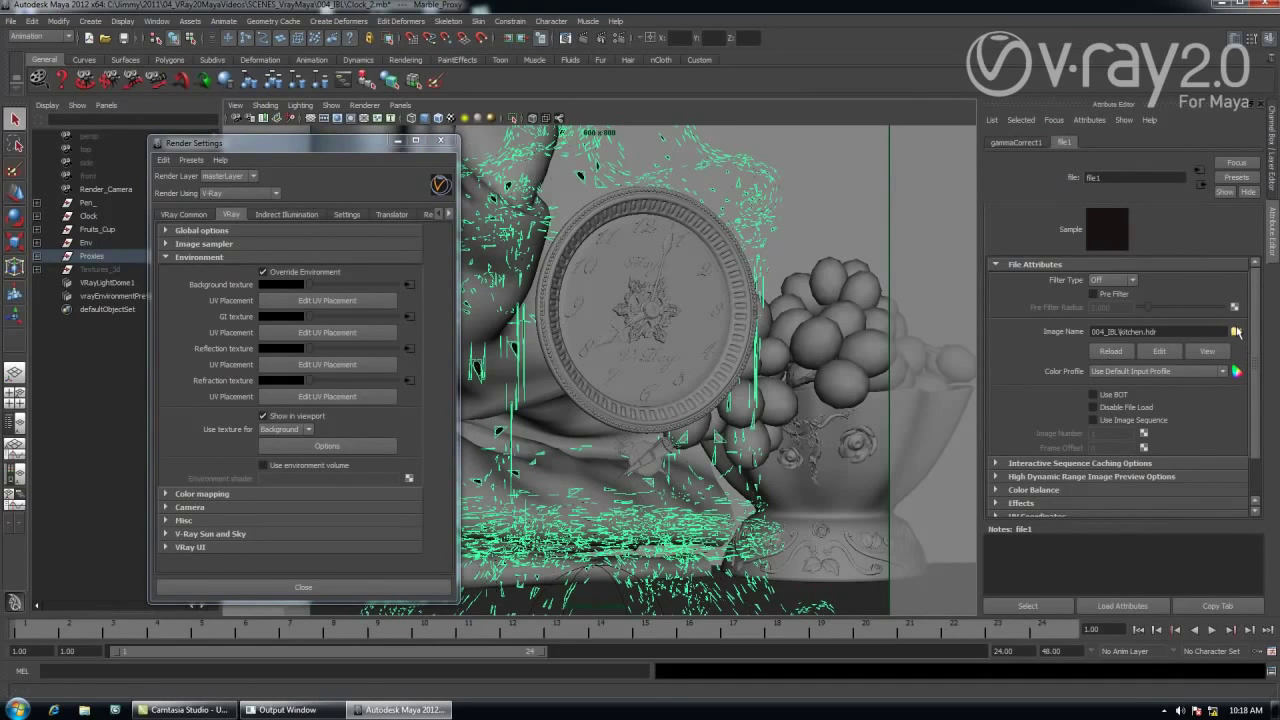
{"action": "left_click", "coordinate": [1173, 353]}
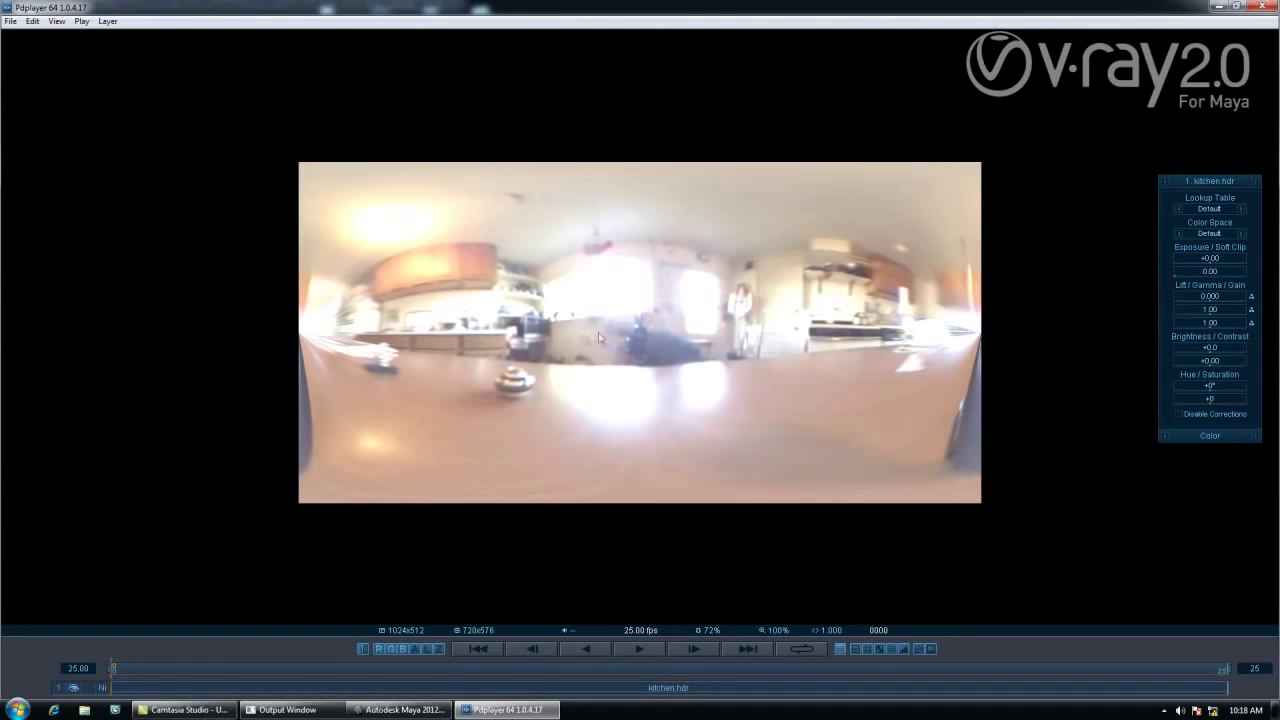
{"action": "left_click", "coordinate": [1262, 6]}
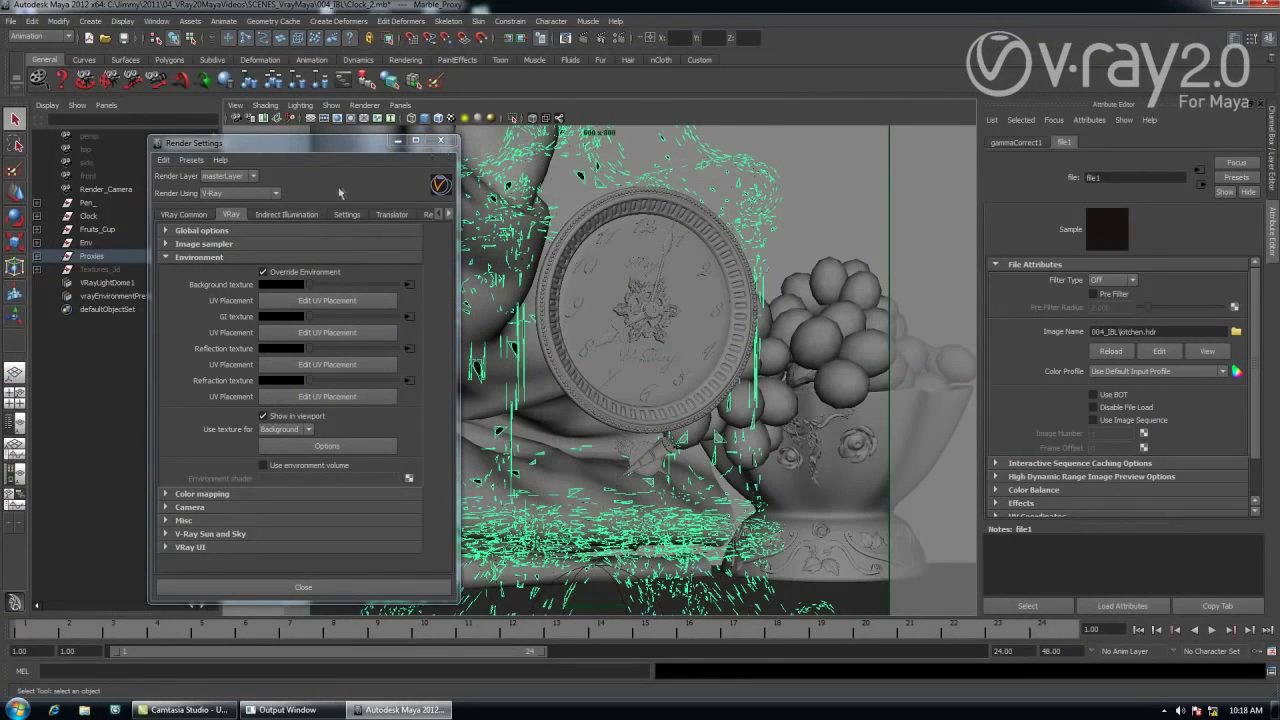
Step: Lower the Indirect Illumination irradiance map preset from Medium to Low and render the frame
{"action": "left_click", "coordinate": [214, 258]}
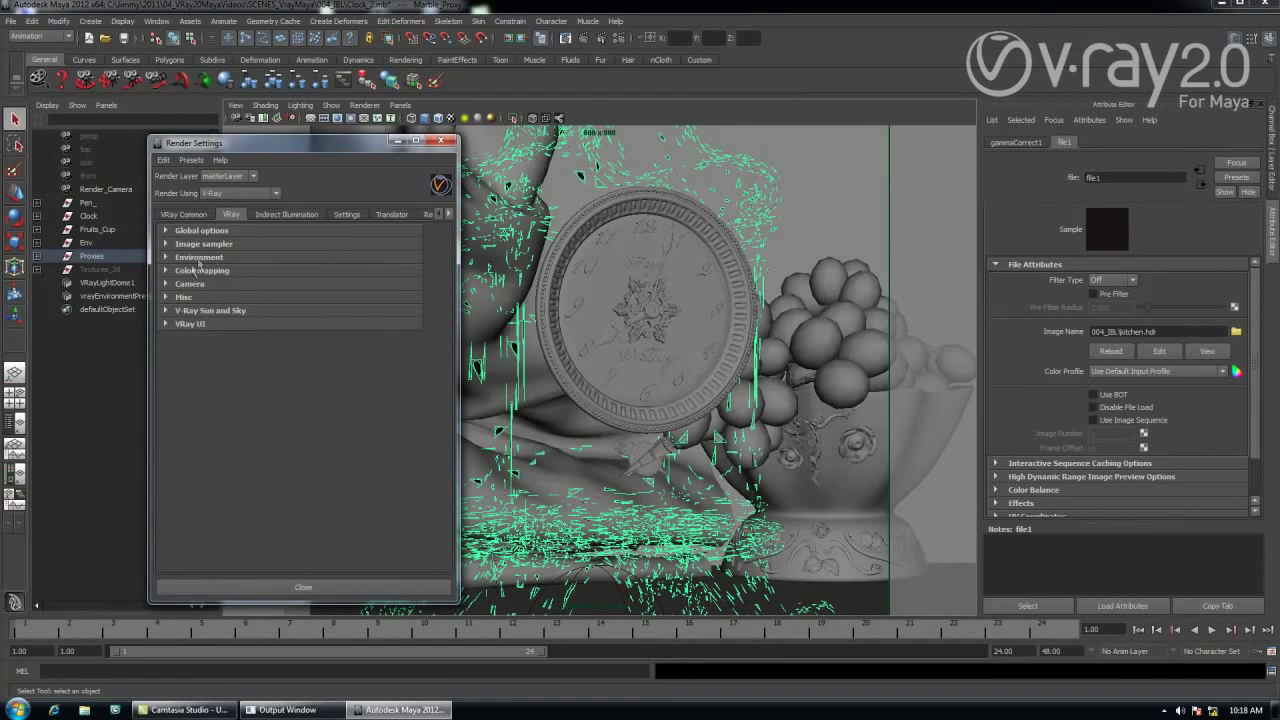
{"action": "left_click", "coordinate": [291, 217]}
{"action": "left_click_drag", "start_coordinate": [445, 300], "coordinate": [441, 317]}
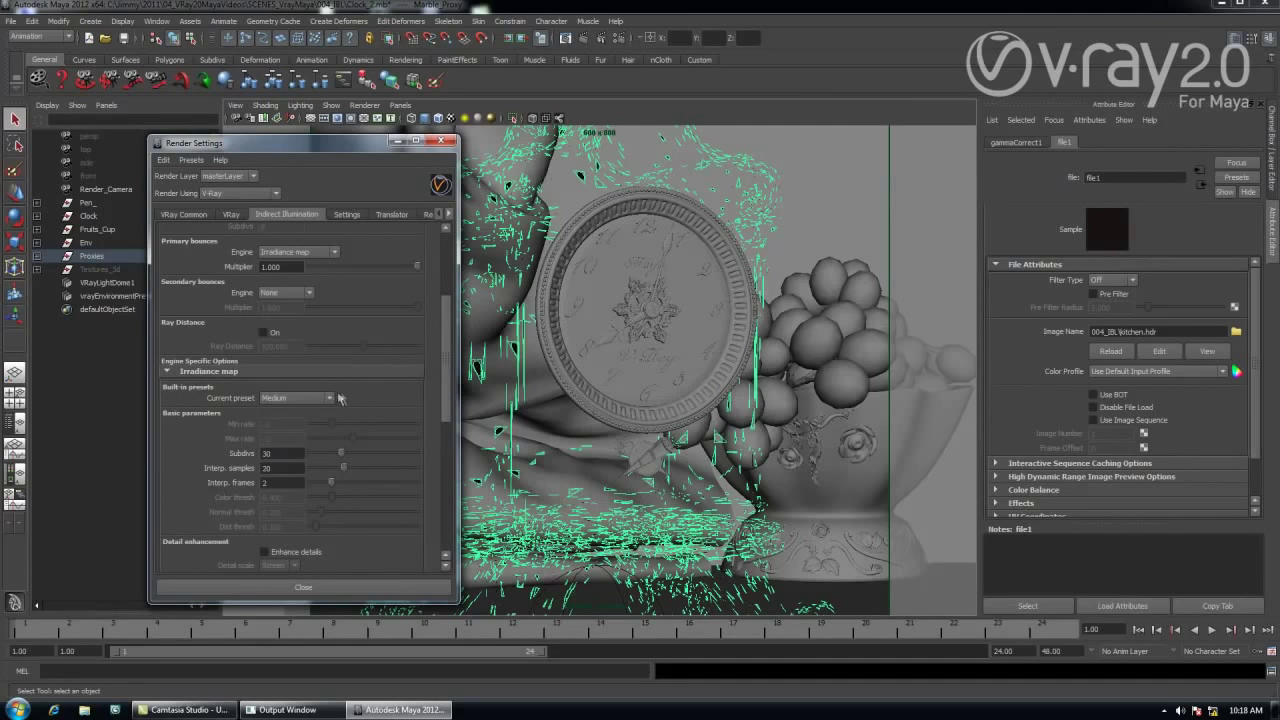
{"action": "left_click", "coordinate": [329, 398]}
{"action": "left_click", "coordinate": [290, 420]}
{"action": "scroll", "coordinate": [444, 357], "scroll_direction": "up", "scroll_amount": 5}
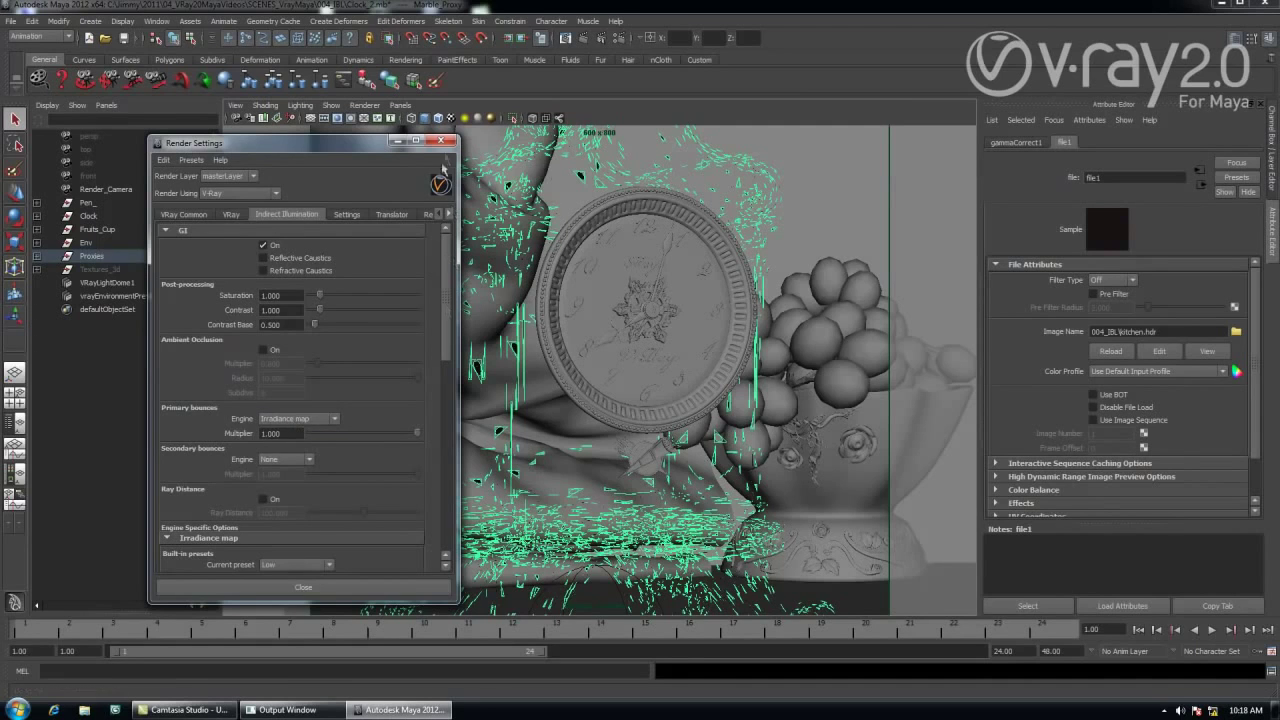
{"action": "left_click", "coordinate": [441, 141]}
{"action": "left_click", "coordinate": [581, 45]}
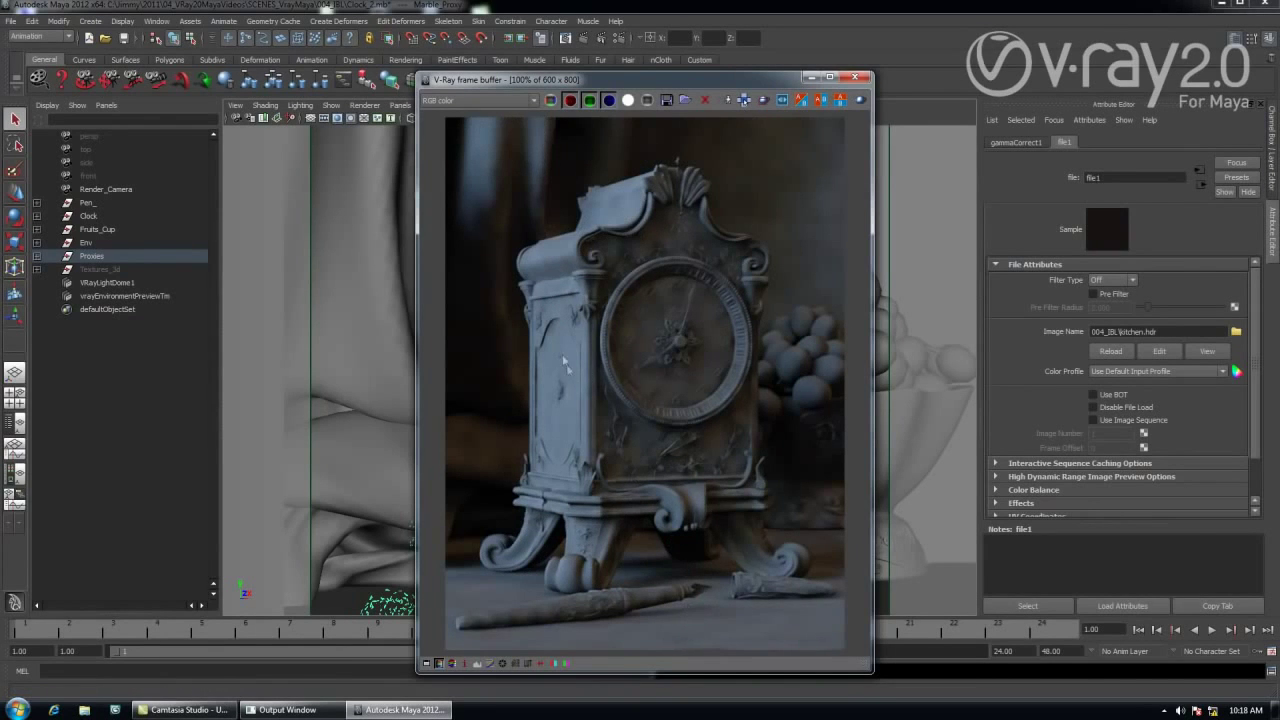
Step: Zoom and pan around the Low-preset clock render in the frame buffer, then close it
{"action": "scroll", "coordinate": [565, 368], "scroll_direction": "up", "scroll_amount": 2}
{"action": "scroll", "coordinate": [555, 385], "scroll_direction": "up", "scroll_amount": 1}
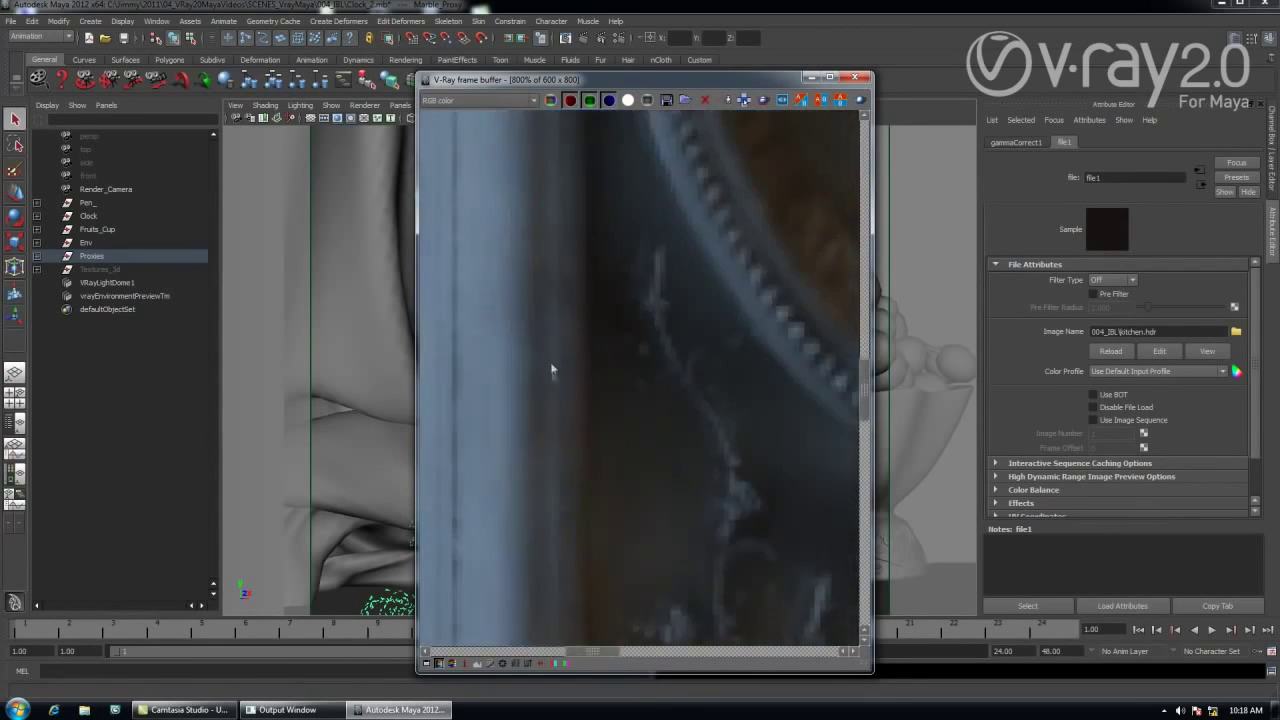
{"action": "scroll", "coordinate": [551, 368], "scroll_direction": "down", "scroll_amount": 1}
{"action": "scroll", "coordinate": [629, 318], "scroll_direction": "down", "scroll_amount": 1}
{"action": "scroll", "coordinate": [629, 300], "scroll_direction": "down", "scroll_amount": 1}
{"action": "scroll", "coordinate": [665, 463], "scroll_direction": "down", "scroll_amount": 1}
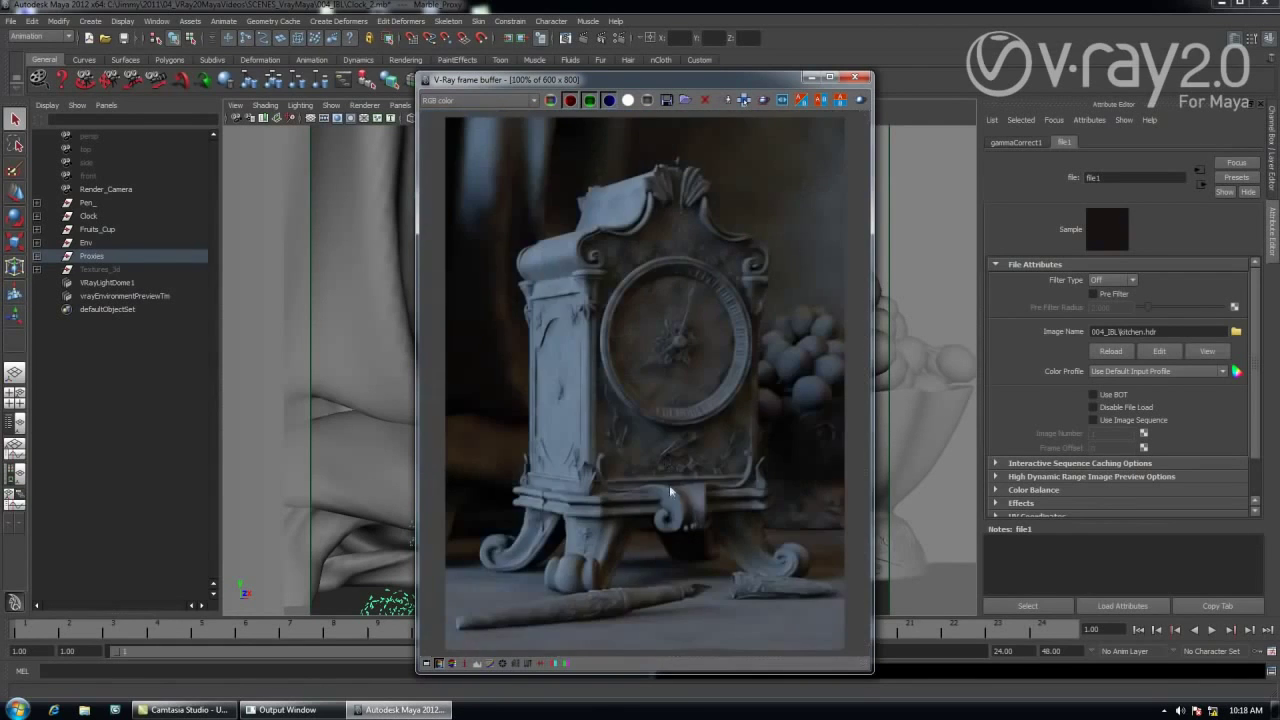
{"action": "scroll", "coordinate": [661, 517], "scroll_direction": "up", "scroll_amount": 1}
{"action": "middle_click_drag", "start_coordinate": [731, 601], "coordinate": [675, 461]}
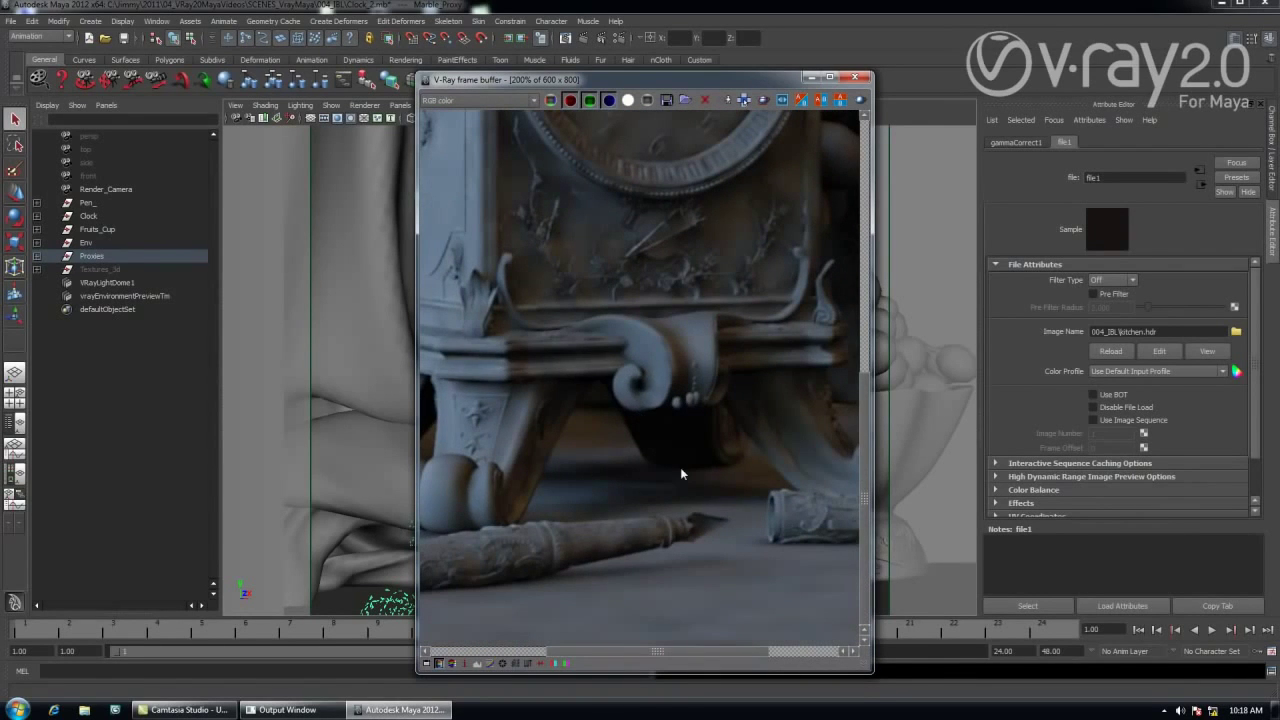
{"action": "scroll", "coordinate": [704, 466], "scroll_direction": "down", "scroll_amount": 1}
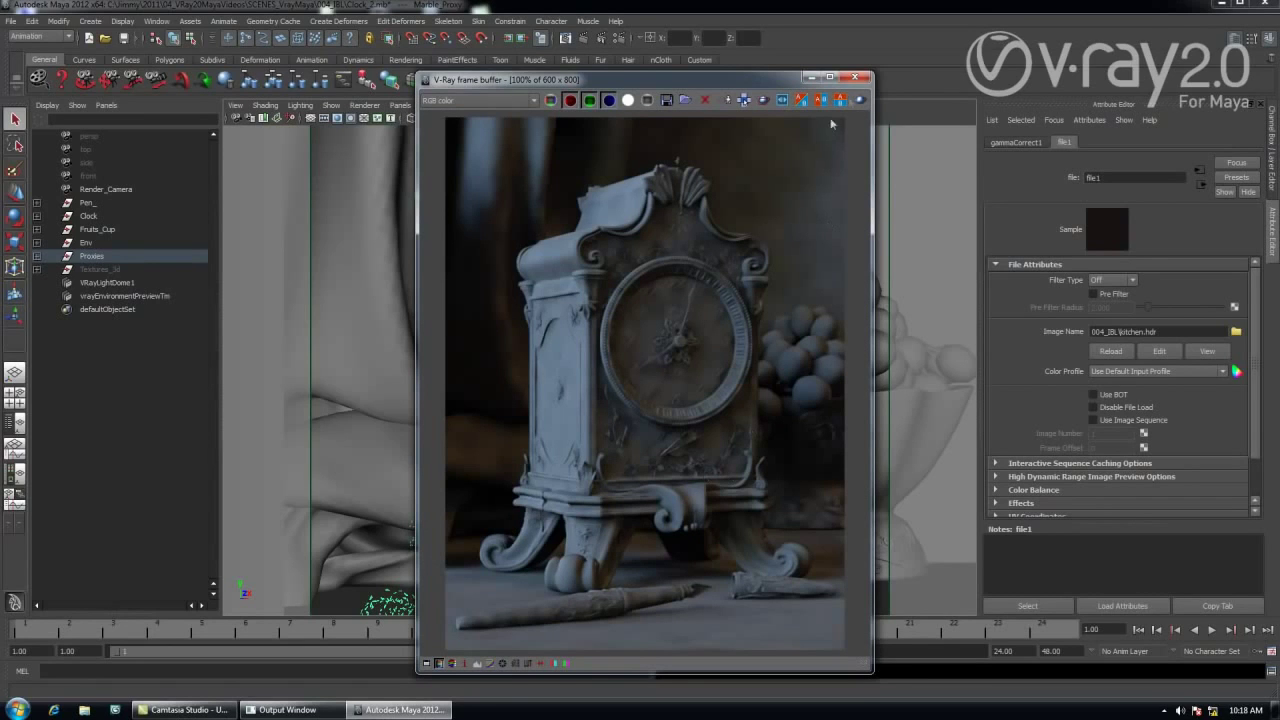
{"action": "left_click", "coordinate": [856, 77]}
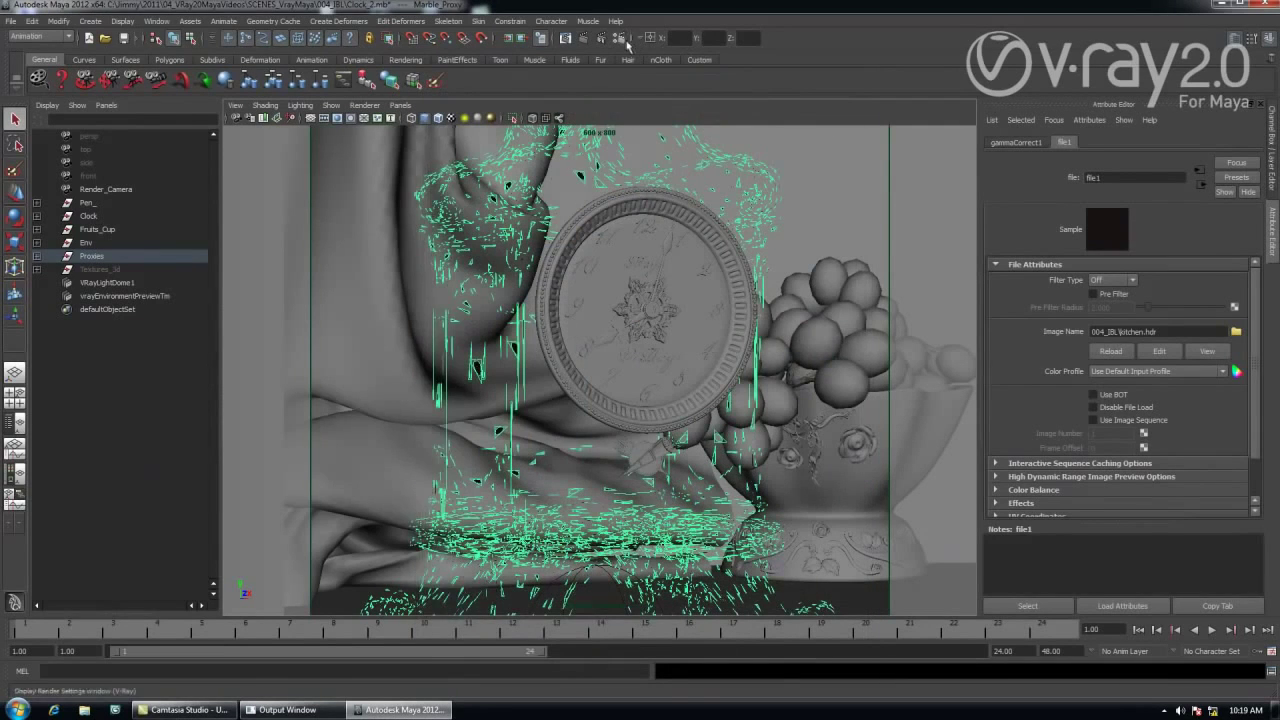
Step: Set the irradiance map preset back to Medium and render the clock scene again
{"action": "left_click", "coordinate": [620, 39]}
{"action": "left_click_drag", "start_coordinate": [449, 268], "coordinate": [431, 343]}
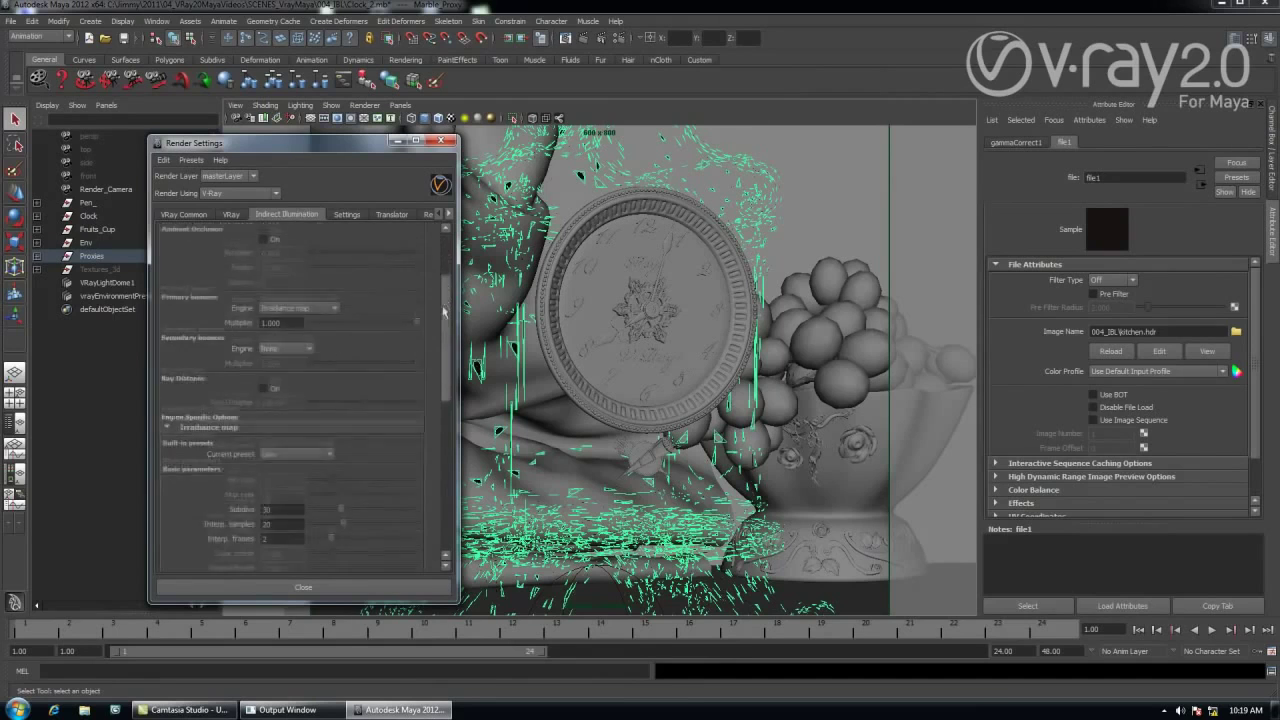
{"action": "left_click", "coordinate": [326, 367]}
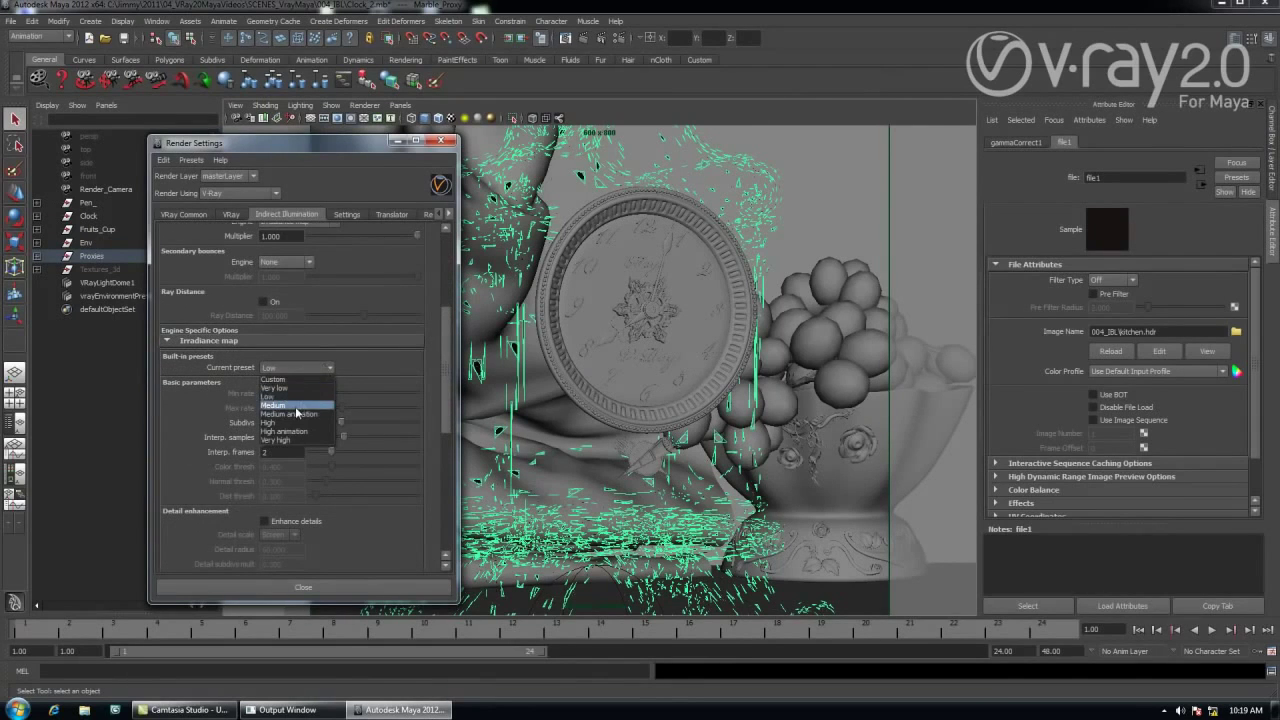
{"action": "left_click", "coordinate": [295, 400]}
{"action": "left_click", "coordinate": [336, 586]}
{"action": "left_click", "coordinate": [586, 38]}
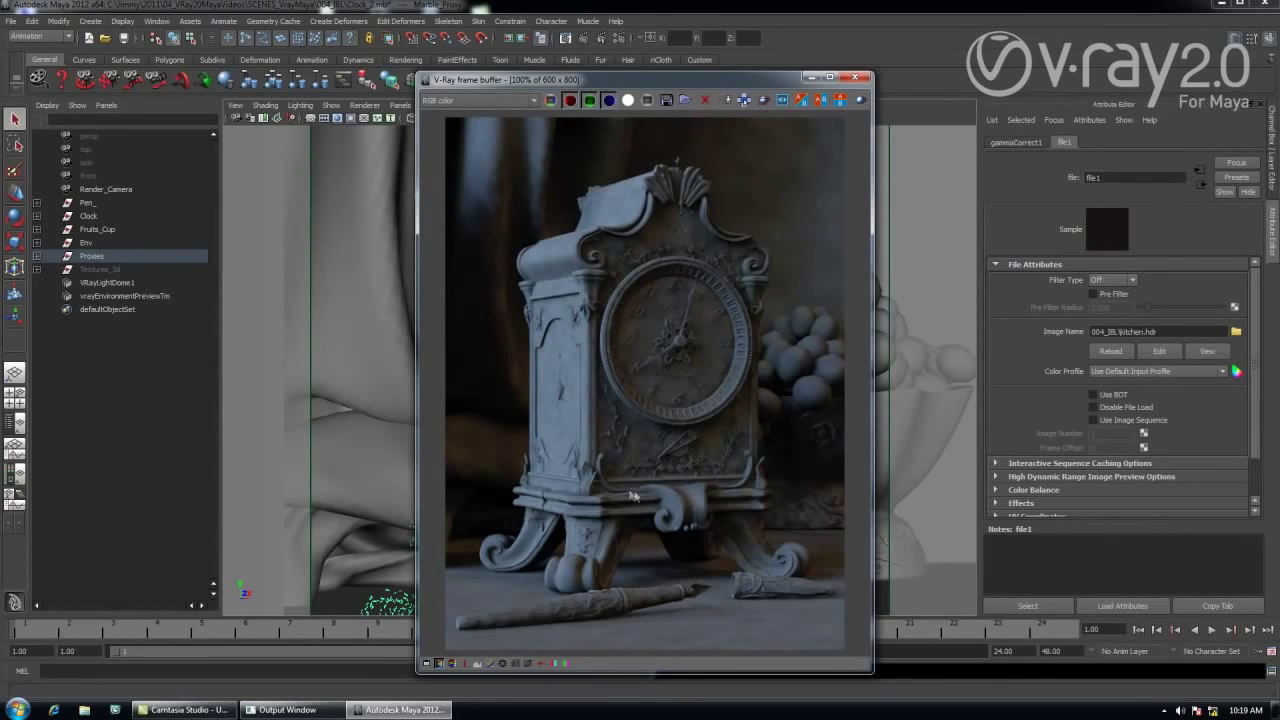
Step: Zoom the Medium-preset render to 200% and back, close it, and select the cloth mesh
{"action": "scroll", "coordinate": [651, 466], "scroll_direction": "up", "scroll_amount": 2}
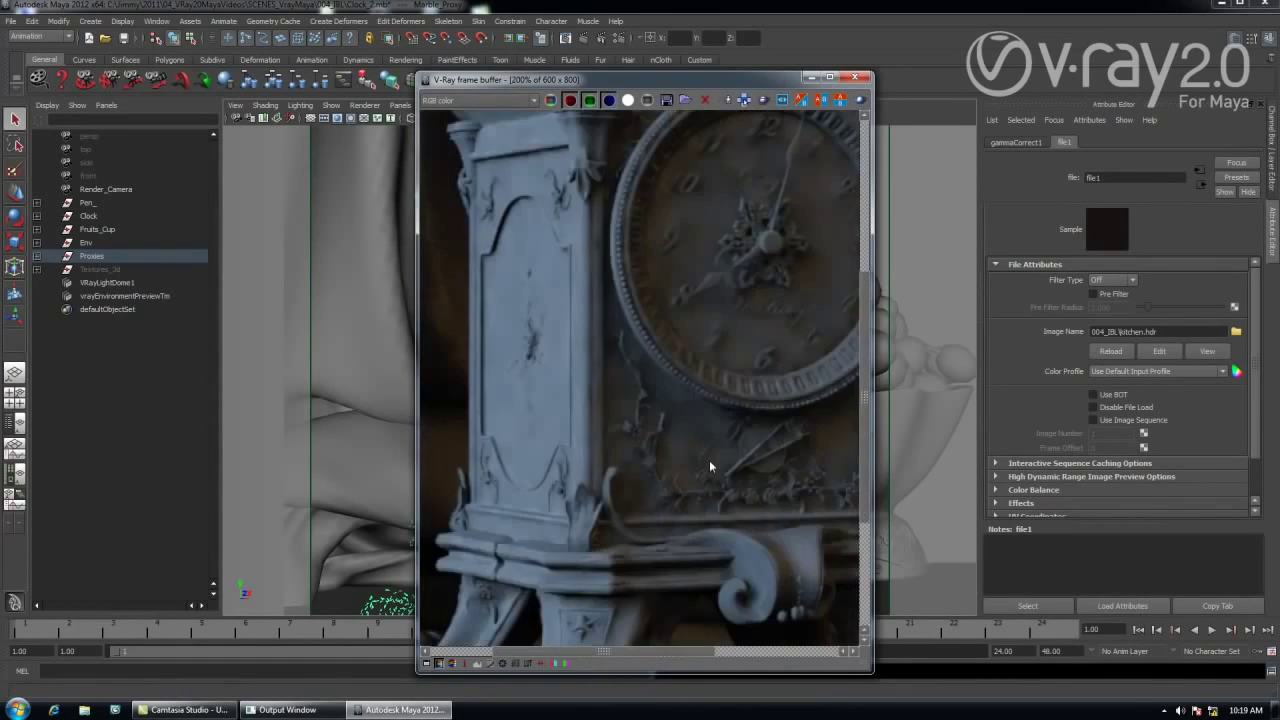
{"action": "scroll", "coordinate": [709, 466], "scroll_direction": "down", "scroll_amount": 2}
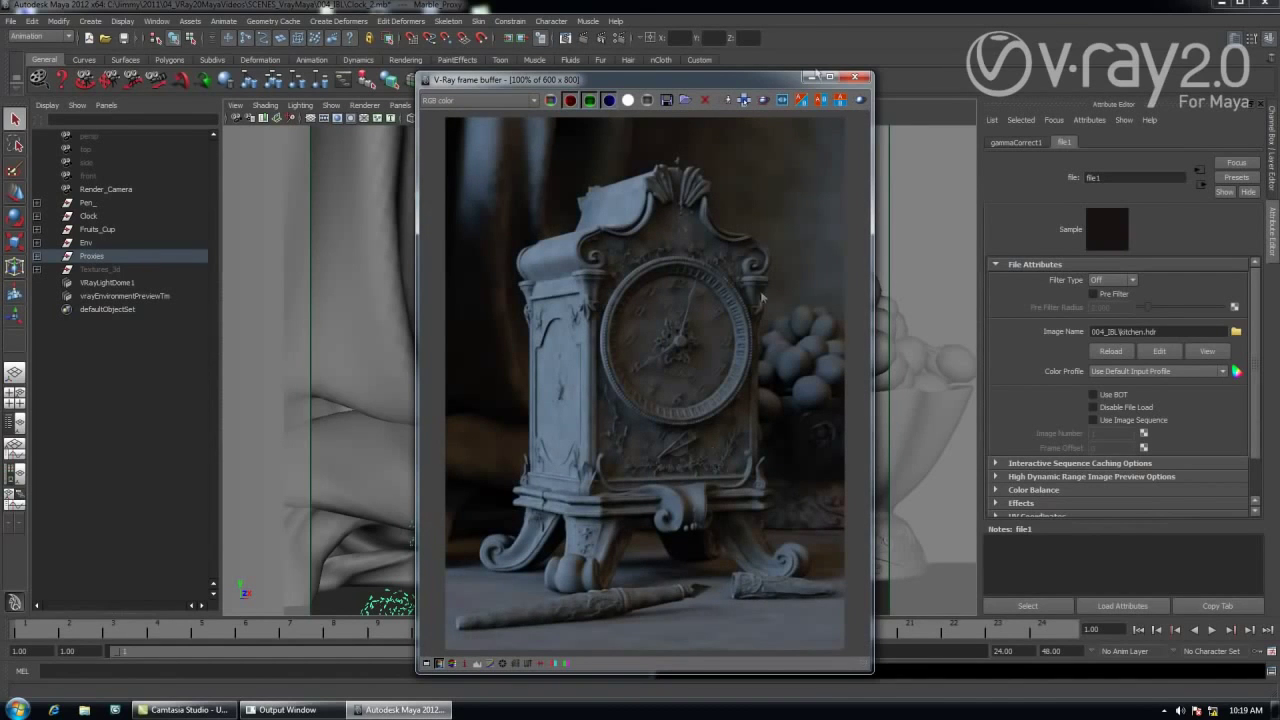
{"action": "left_click", "coordinate": [855, 78]}
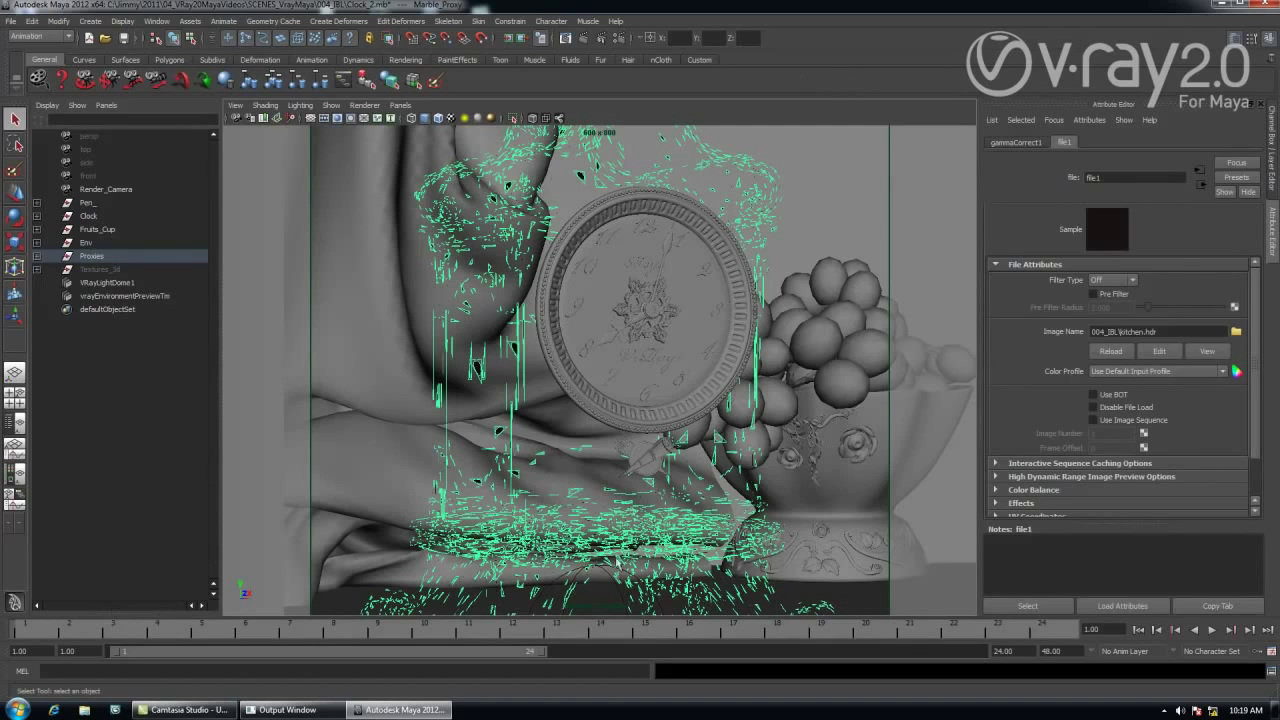
{"action": "left_click", "coordinate": [607, 578]}
Step: Select the VRayLightDome1 dome light and switch it on
{"action": "left_click", "coordinate": [615, 590]}
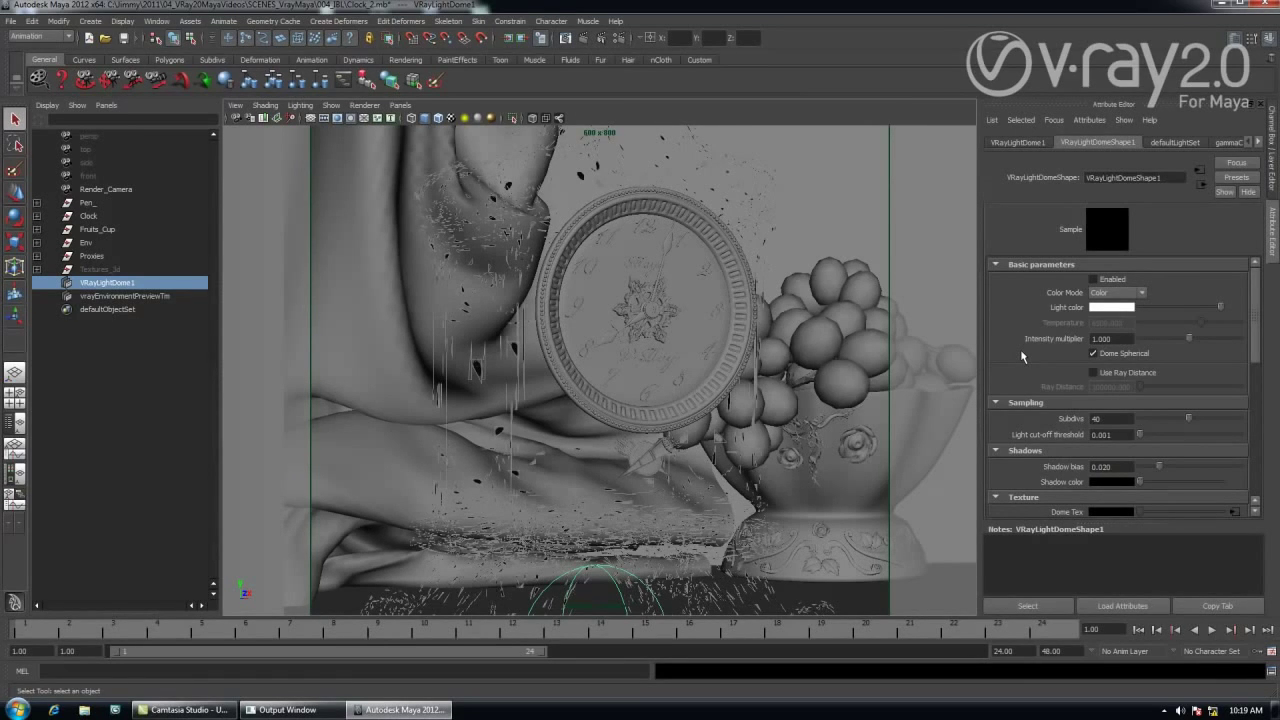
{"action": "left_click", "coordinate": [90, 22]}
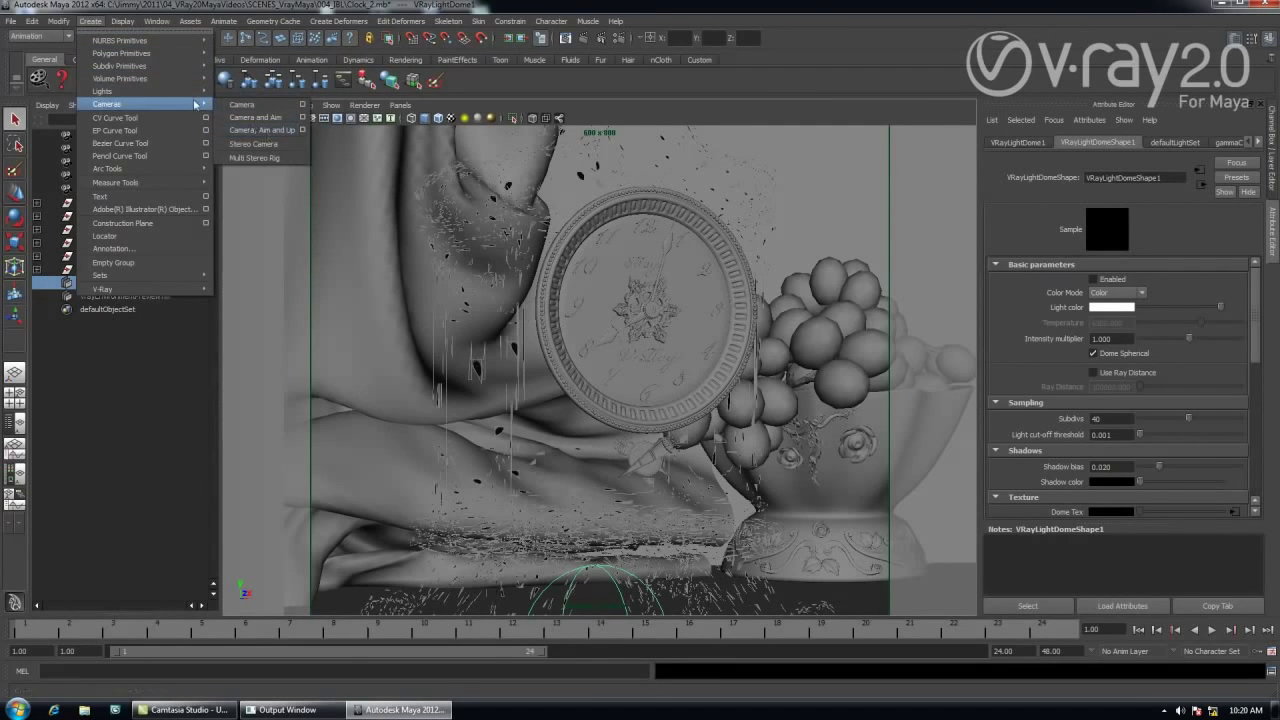
{"action": "mouse_move", "coordinate": [103, 91]}
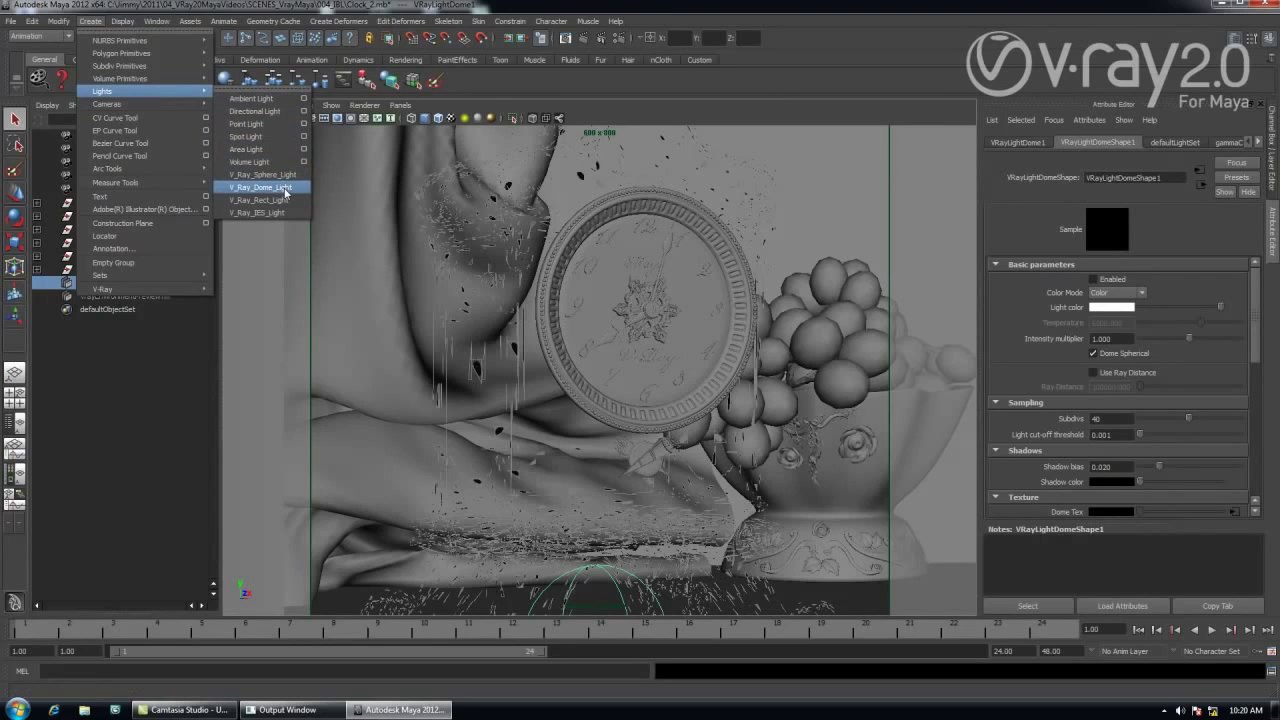
{"action": "left_click", "coordinate": [537, 359]}
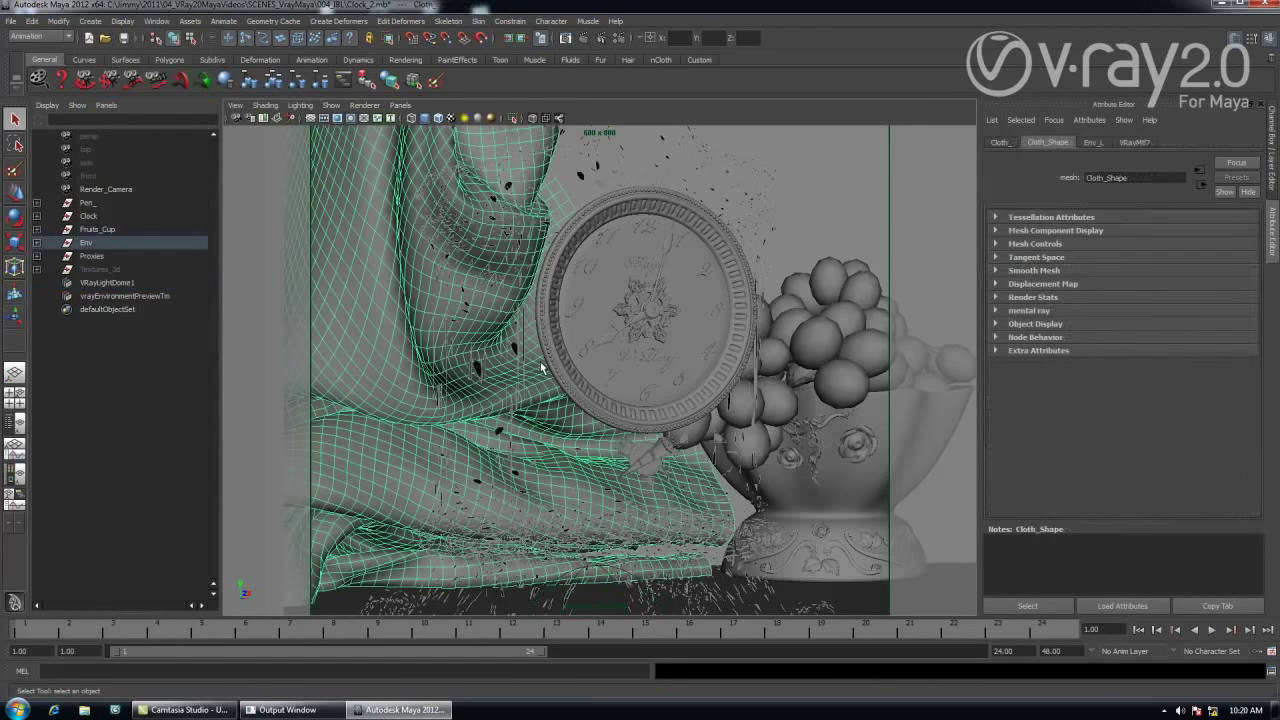
{"action": "left_click", "coordinate": [615, 583]}
{"action": "left_click", "coordinate": [1115, 283]}
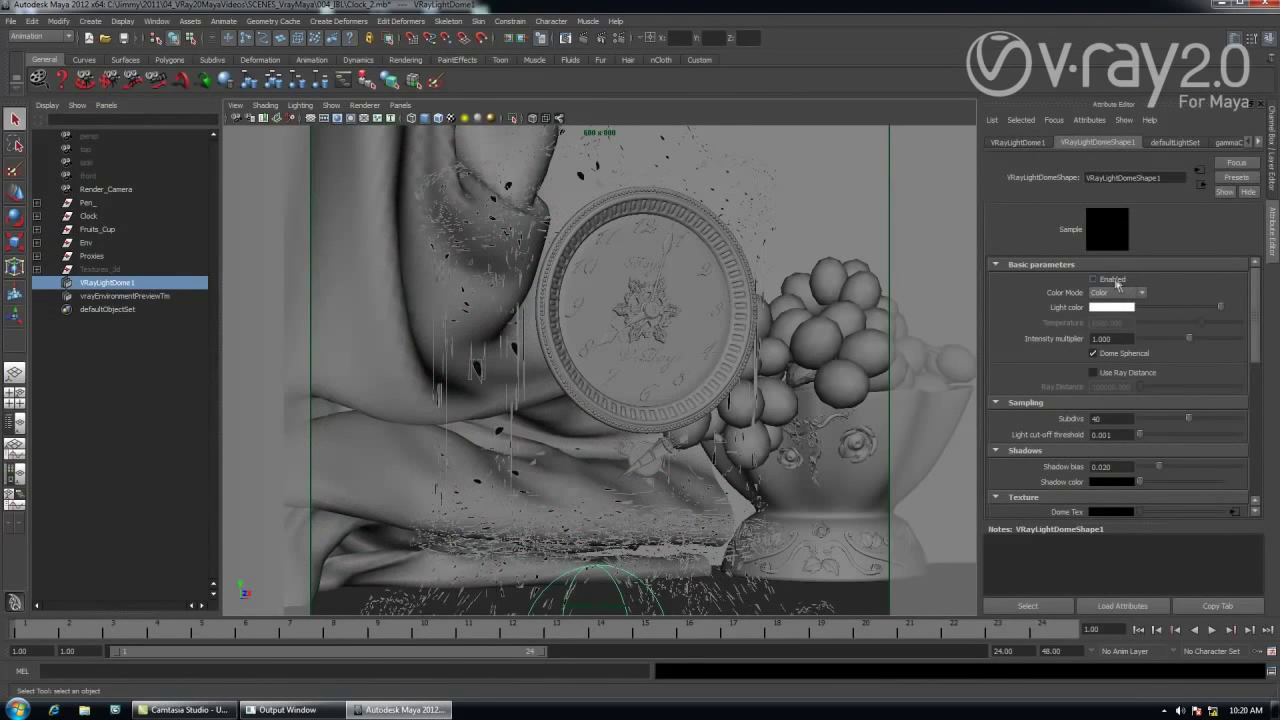
{"action": "left_click", "coordinate": [1115, 283]}
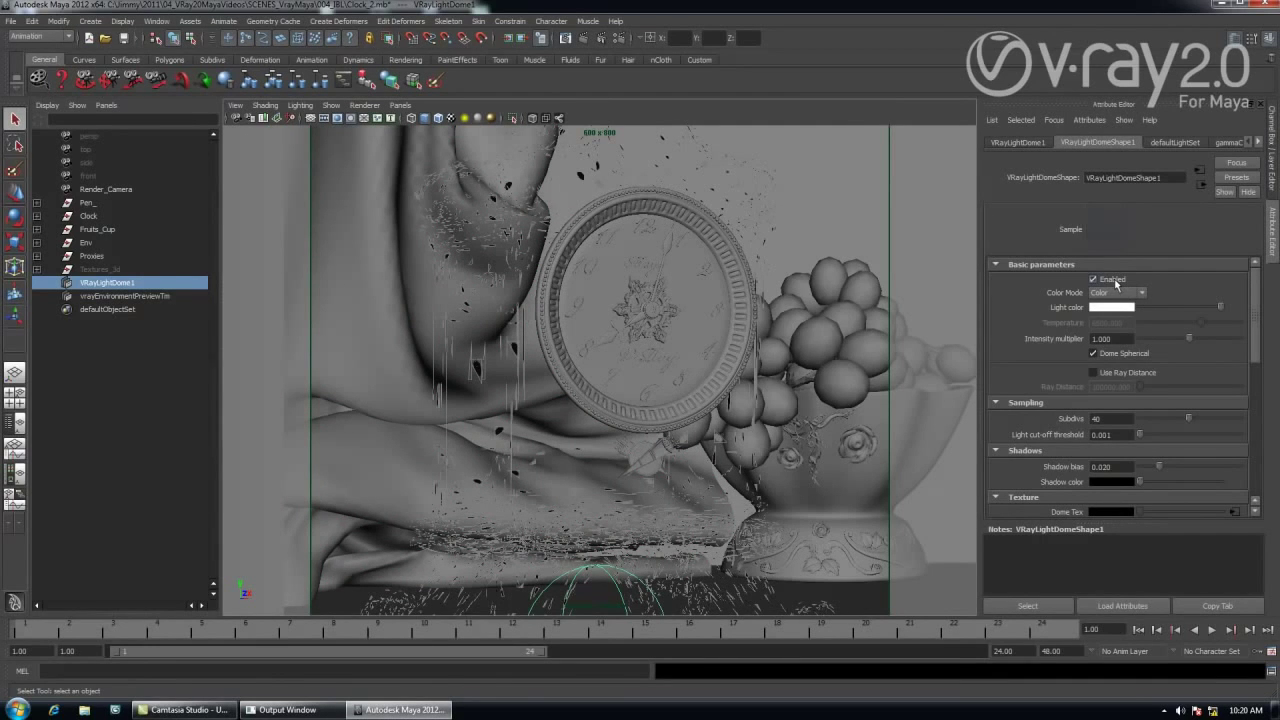
Step: Preview the kitchen.hdr texture feeding the dome light, then start a render
{"action": "left_click_drag", "start_coordinate": [1256, 316], "coordinate": [1262, 378]}
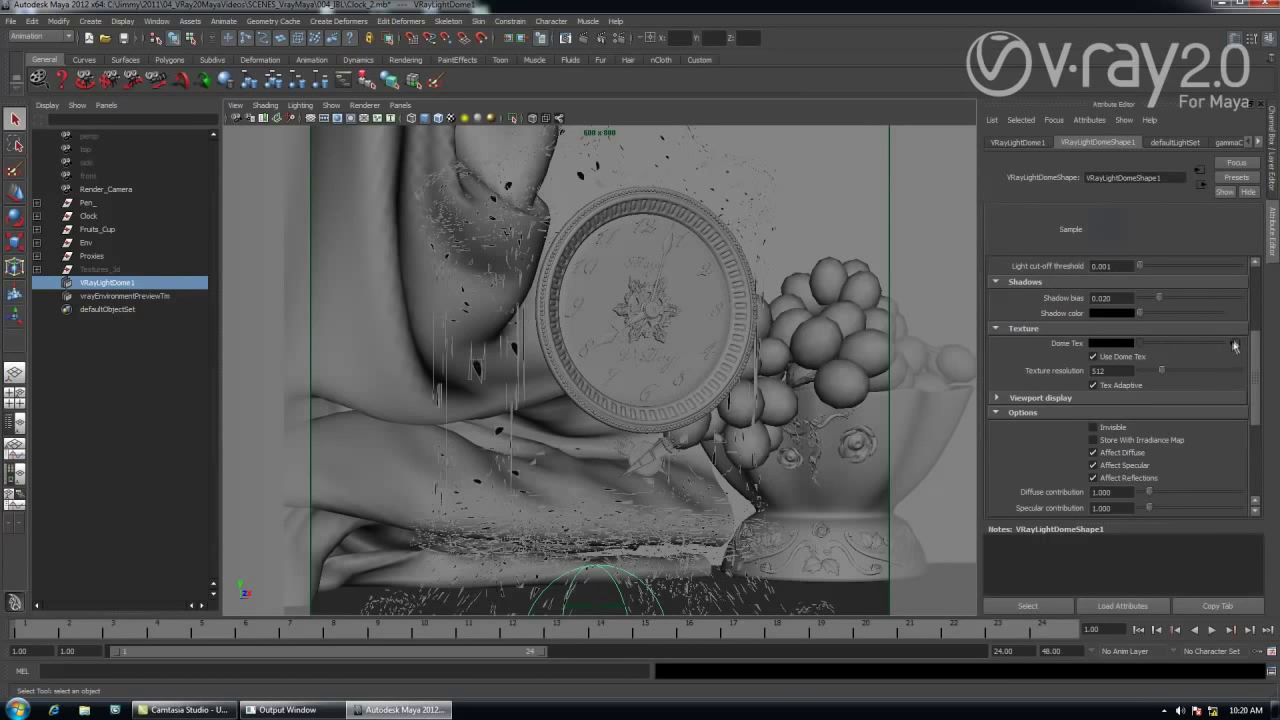
{"action": "left_click", "coordinate": [1236, 345]}
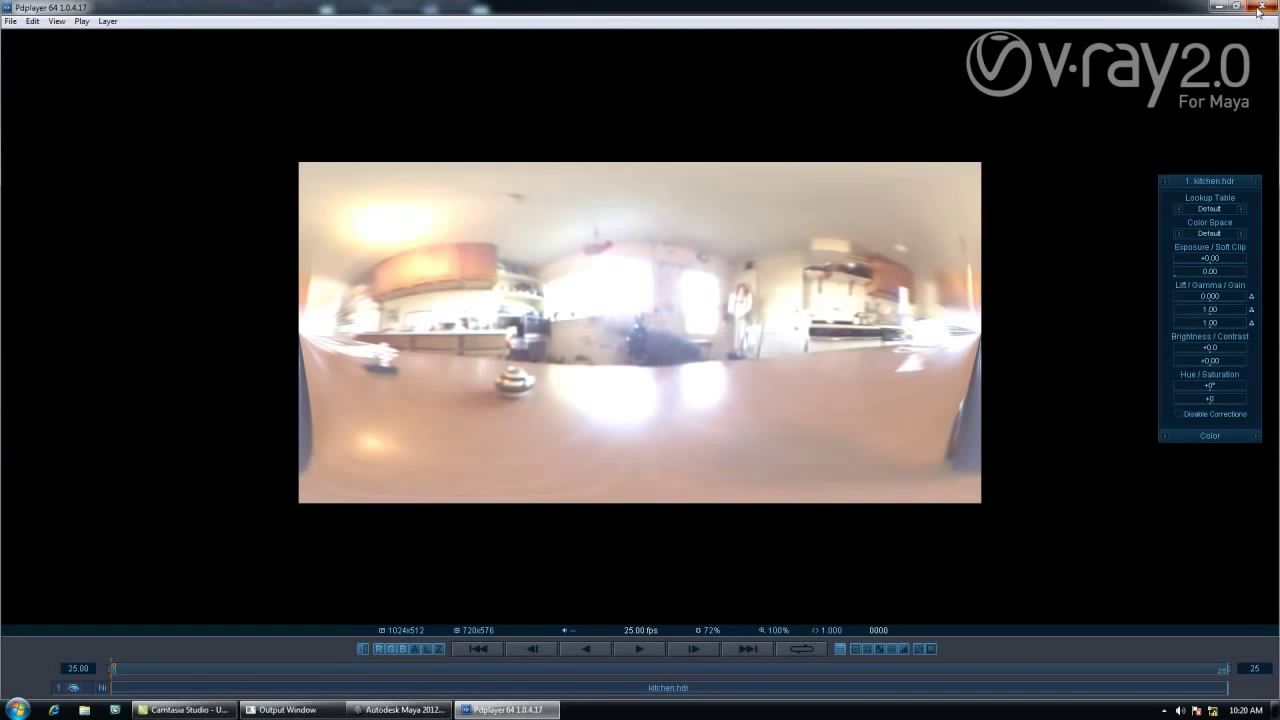
{"action": "left_click", "coordinate": [1262, 7]}
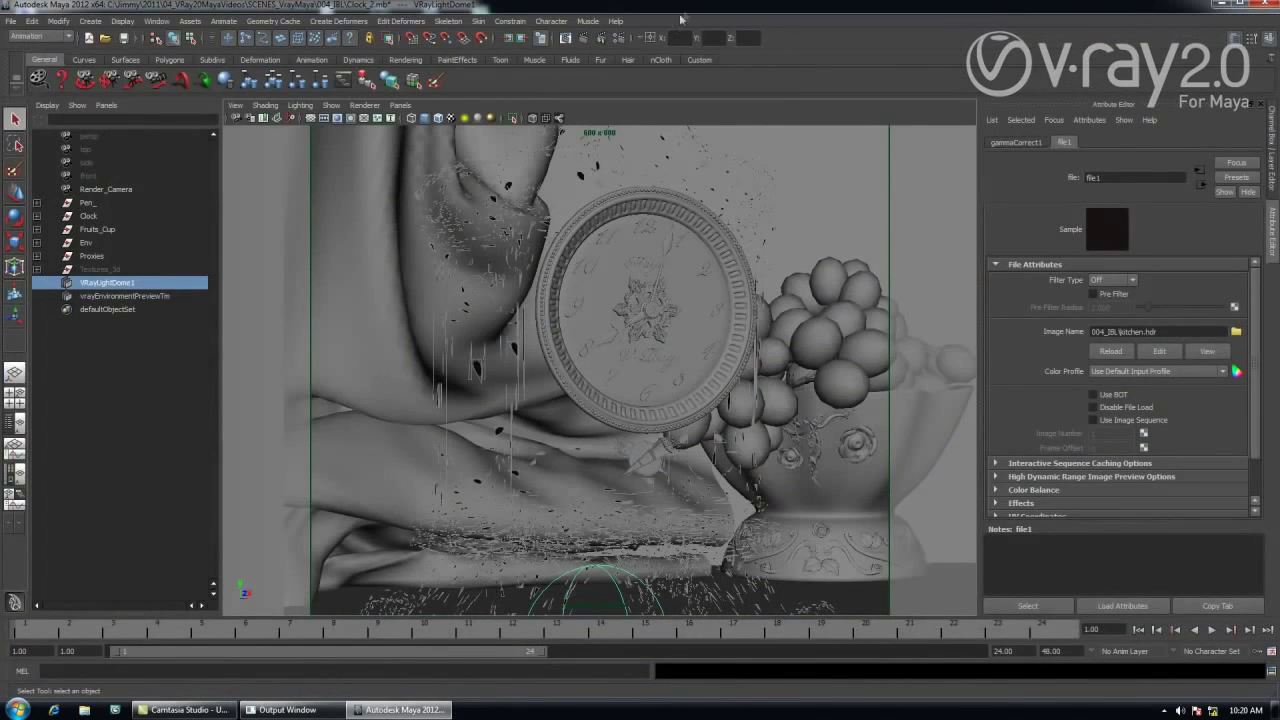
{"action": "left_click", "coordinate": [604, 40]}
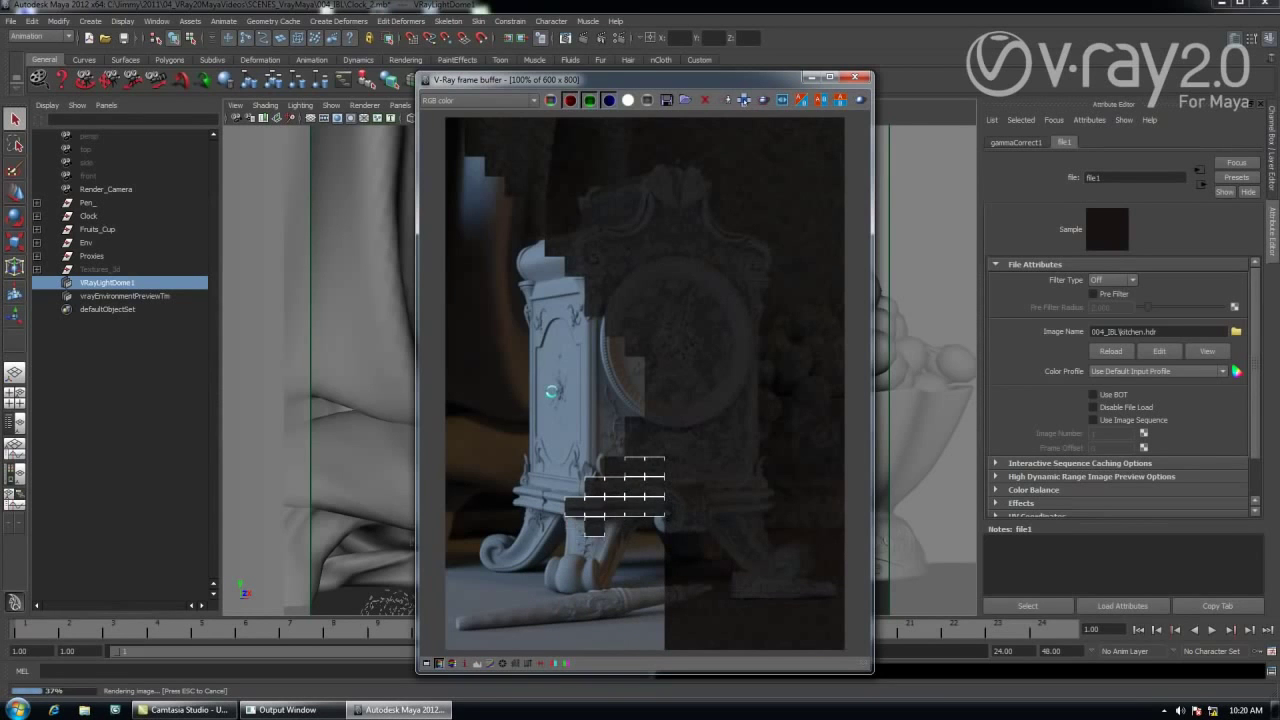
Step: Zoom the dome-light render to 400%, pan down to the carved pen, zoom back to 100%, and close it
{"action": "left_click_drag", "start_coordinate": [640, 78], "coordinate": [582, 61]}
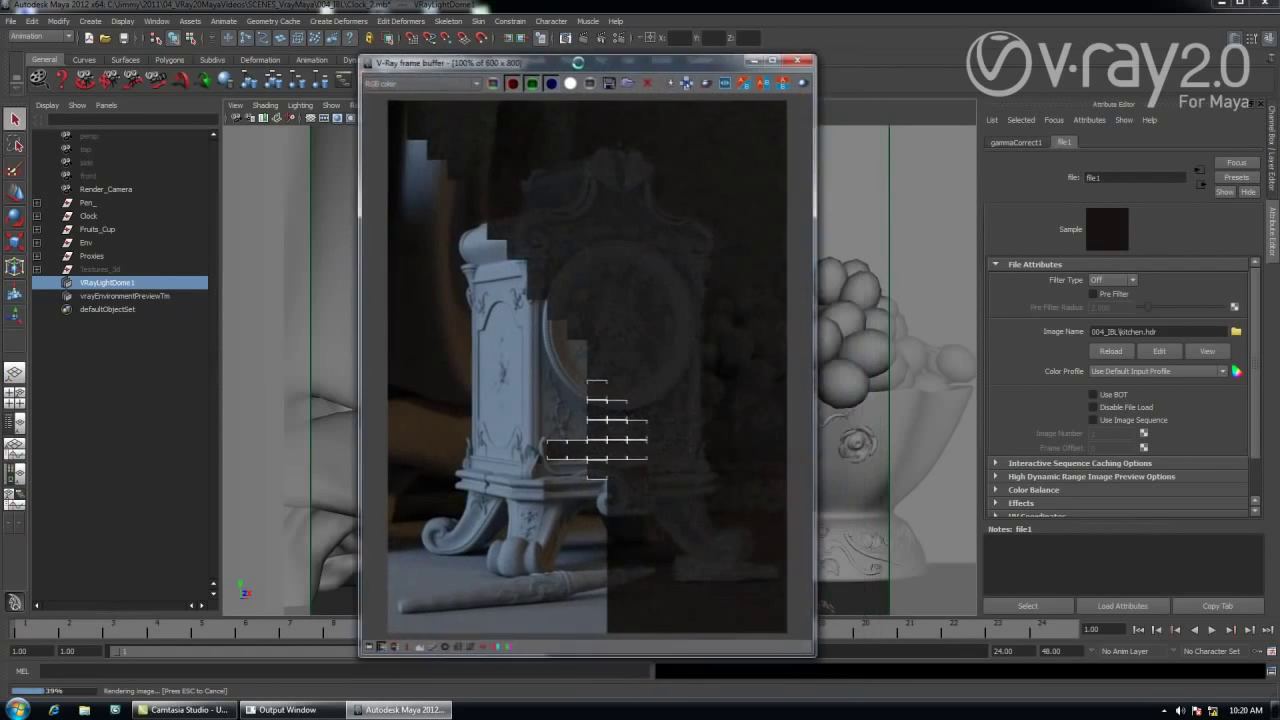
{"action": "scroll", "coordinate": [552, 468], "scroll_direction": "up", "scroll_amount": 2}
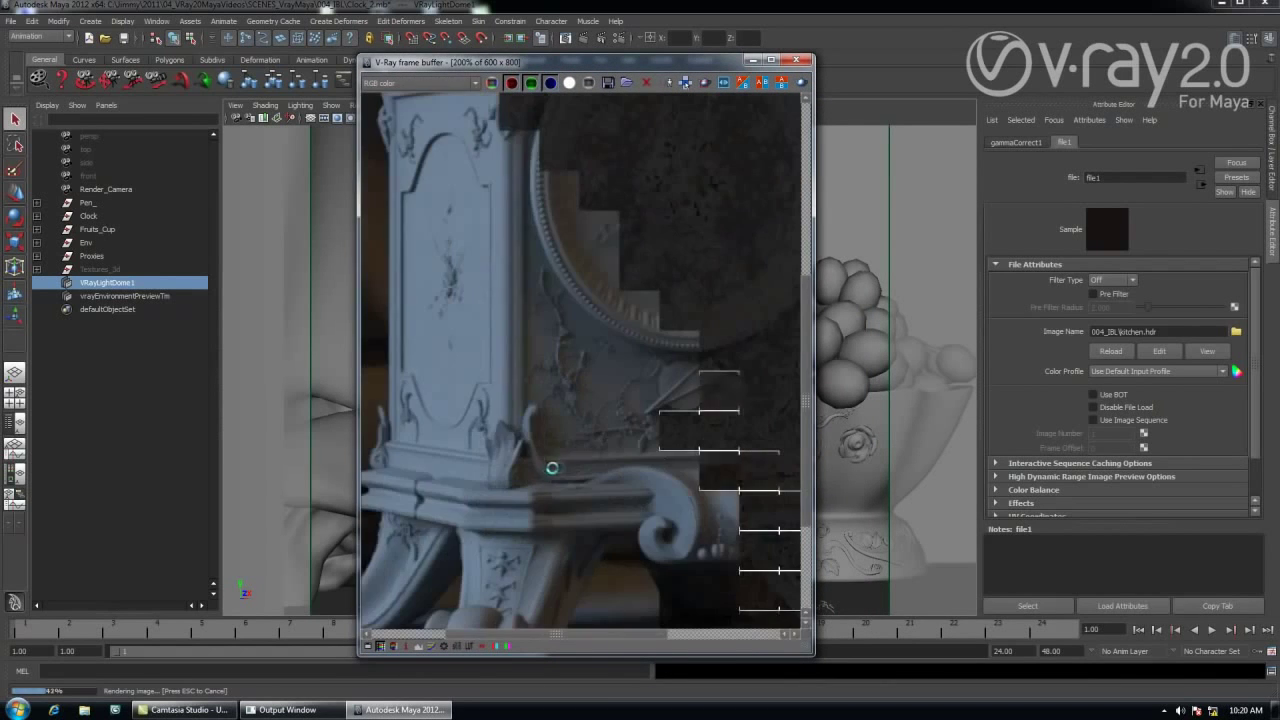
{"action": "scroll", "coordinate": [597, 422], "scroll_direction": "up", "scroll_amount": 1}
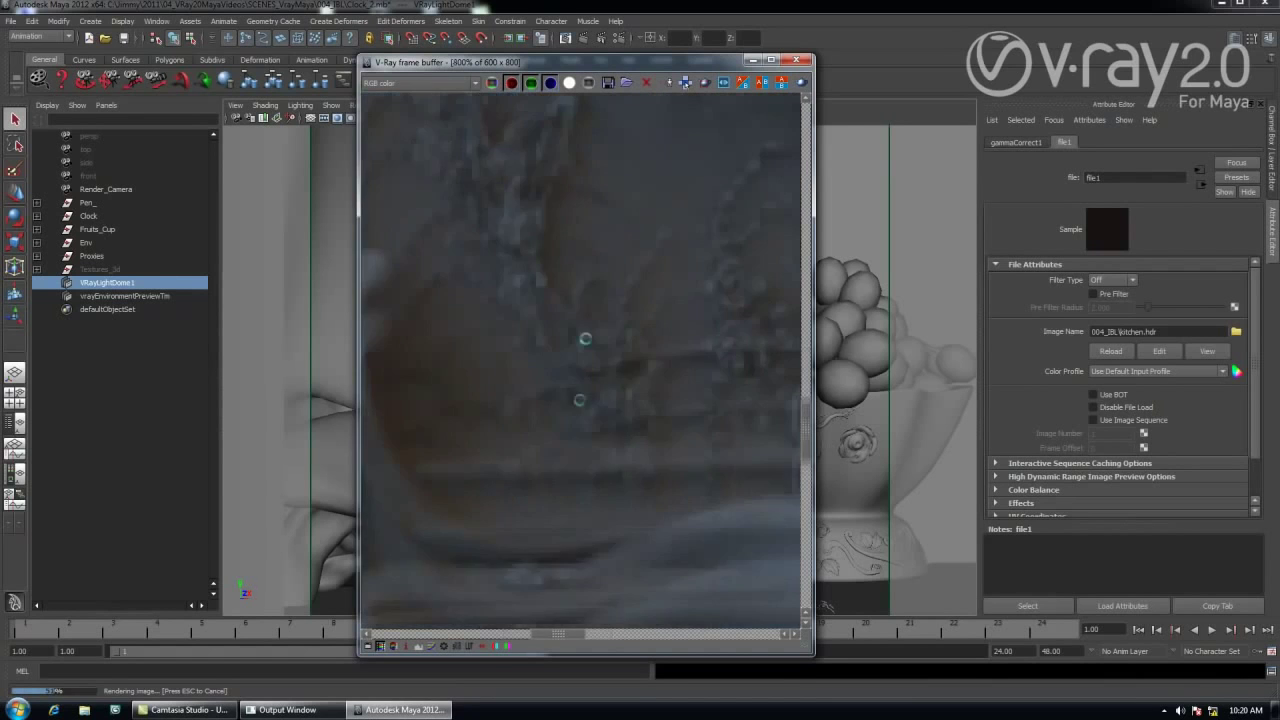
{"action": "middle_click_drag", "start_coordinate": [583, 496], "coordinate": [580, 366]}
{"action": "middle_click_drag", "start_coordinate": [576, 456], "coordinate": [628, 220]}
{"action": "mouse_move", "coordinate": [591, 371]}
{"action": "middle_mouse_down"}
{"action": "mouse_move", "coordinate": [663, 380]}
{"action": "mouse_move", "coordinate": [578, 398]}
{"action": "middle_mouse_up"}
{"action": "scroll", "coordinate": [635, 436], "scroll_direction": "down", "scroll_amount": 1}
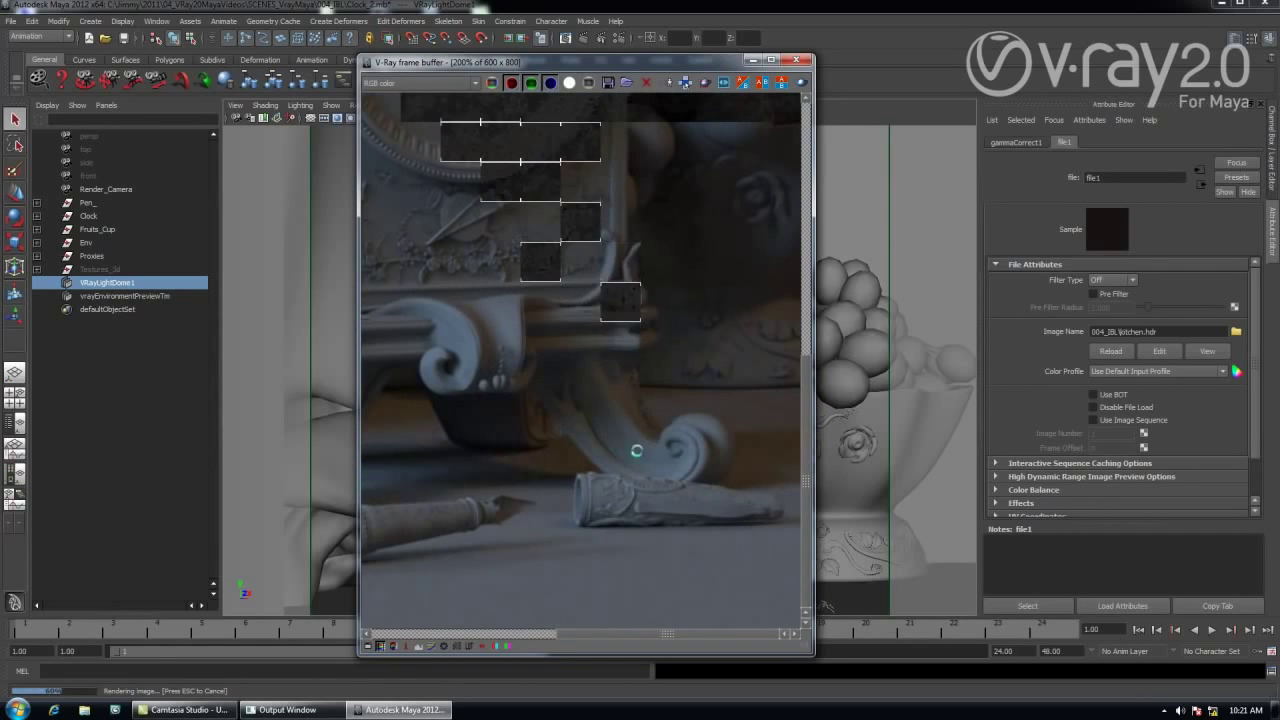
{"action": "scroll", "coordinate": [648, 450], "scroll_direction": "down", "scroll_amount": 1}
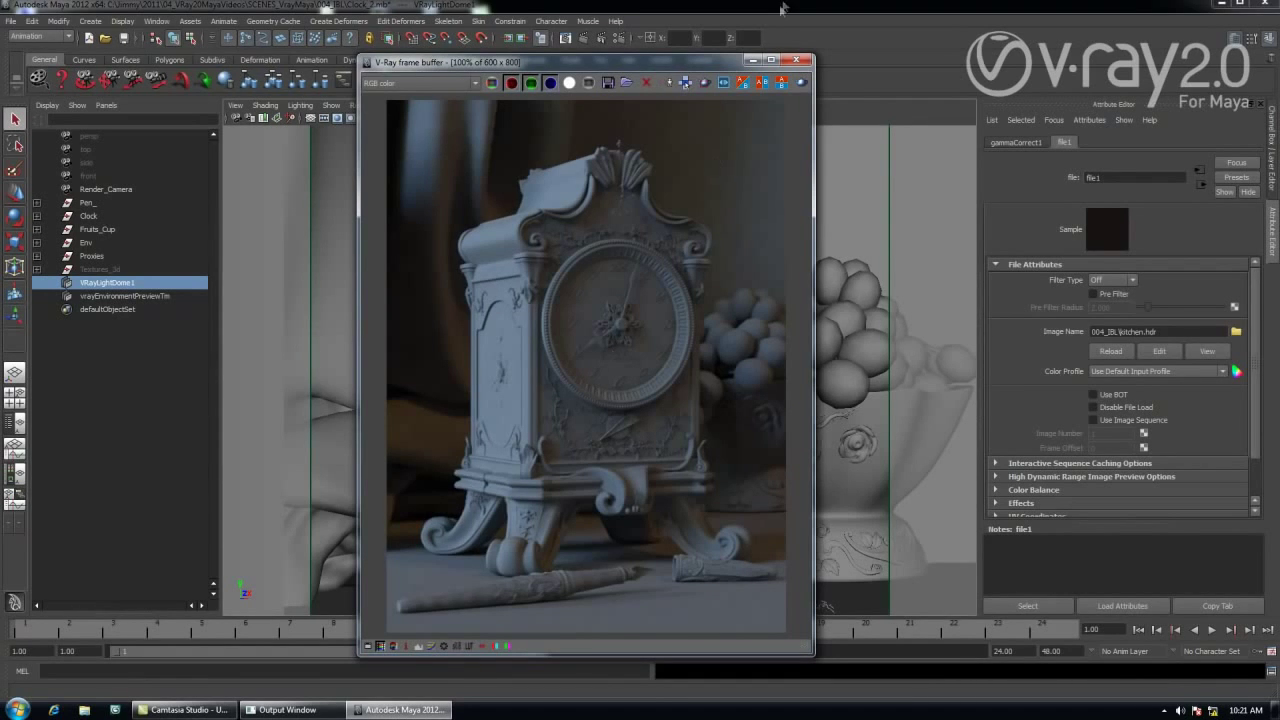
{"action": "left_click", "coordinate": [793, 62]}
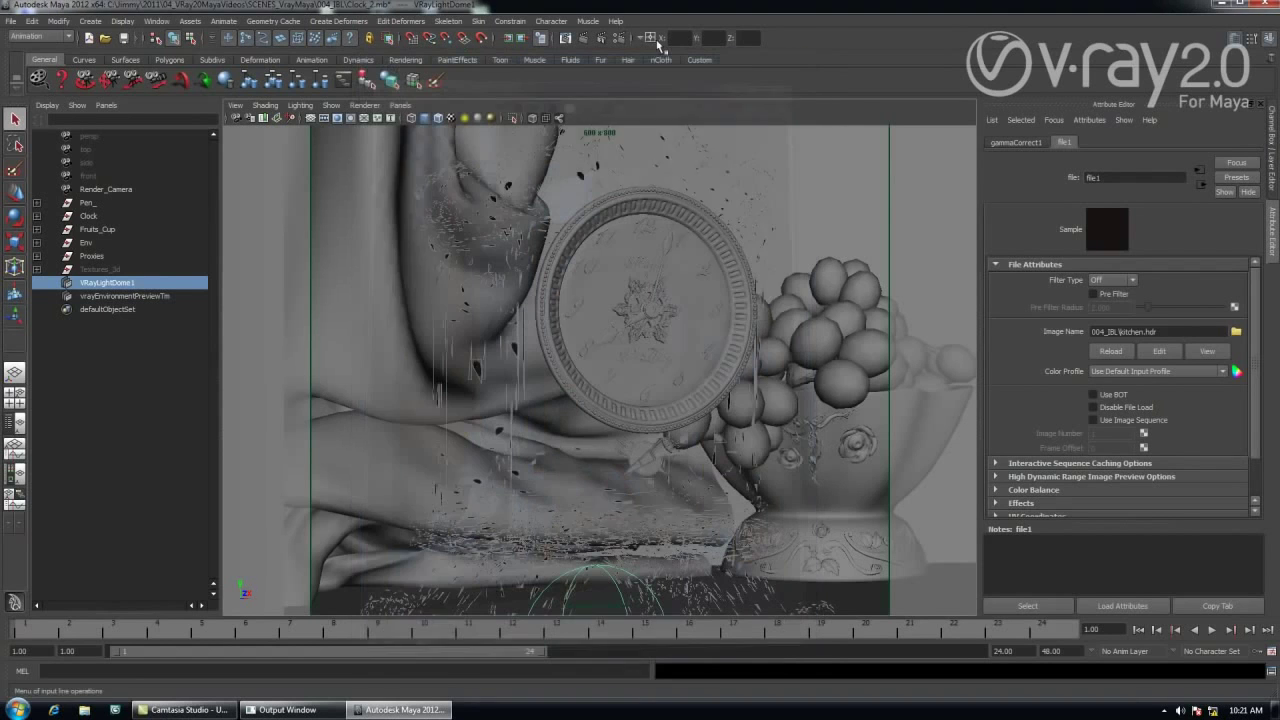
Step: Review the GI section of the Indirect Illumination settings and start a new clock render
{"action": "left_click", "coordinate": [624, 38]}
{"action": "scroll", "coordinate": [421, 284], "scroll_direction": "up", "scroll_amount": 2}
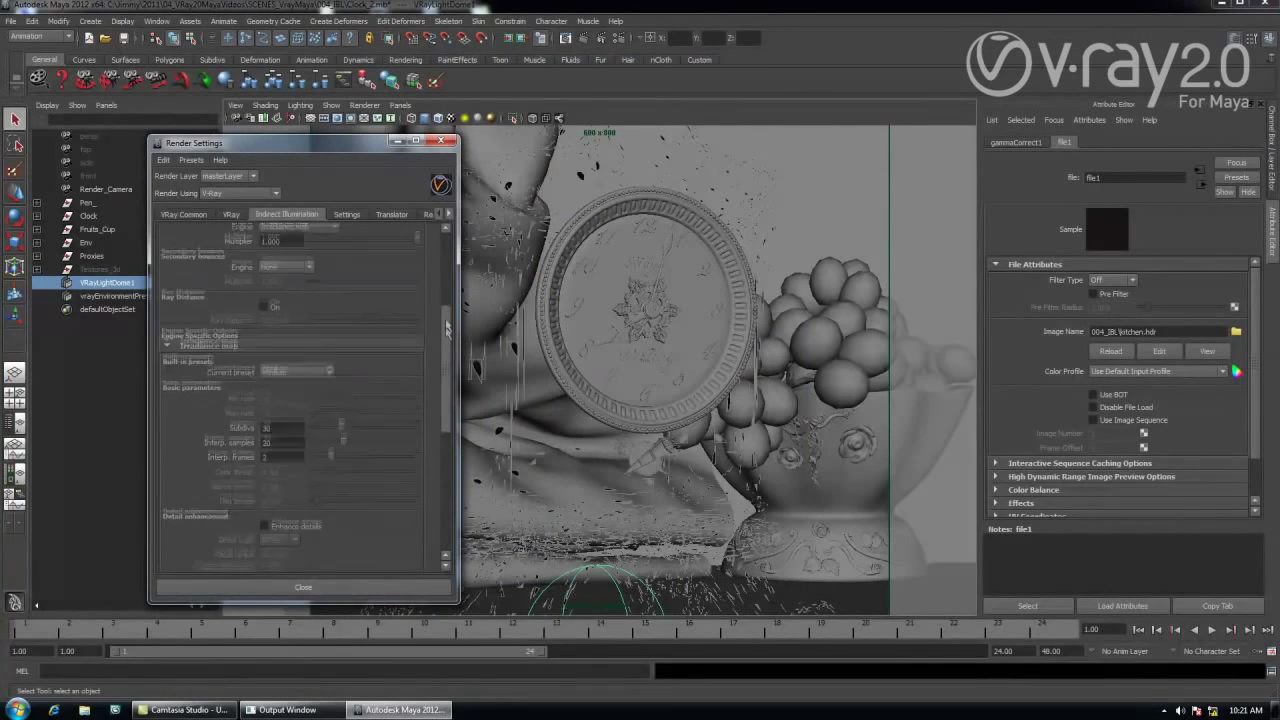
{"action": "scroll", "coordinate": [436, 246], "scroll_direction": "up", "scroll_amount": 3}
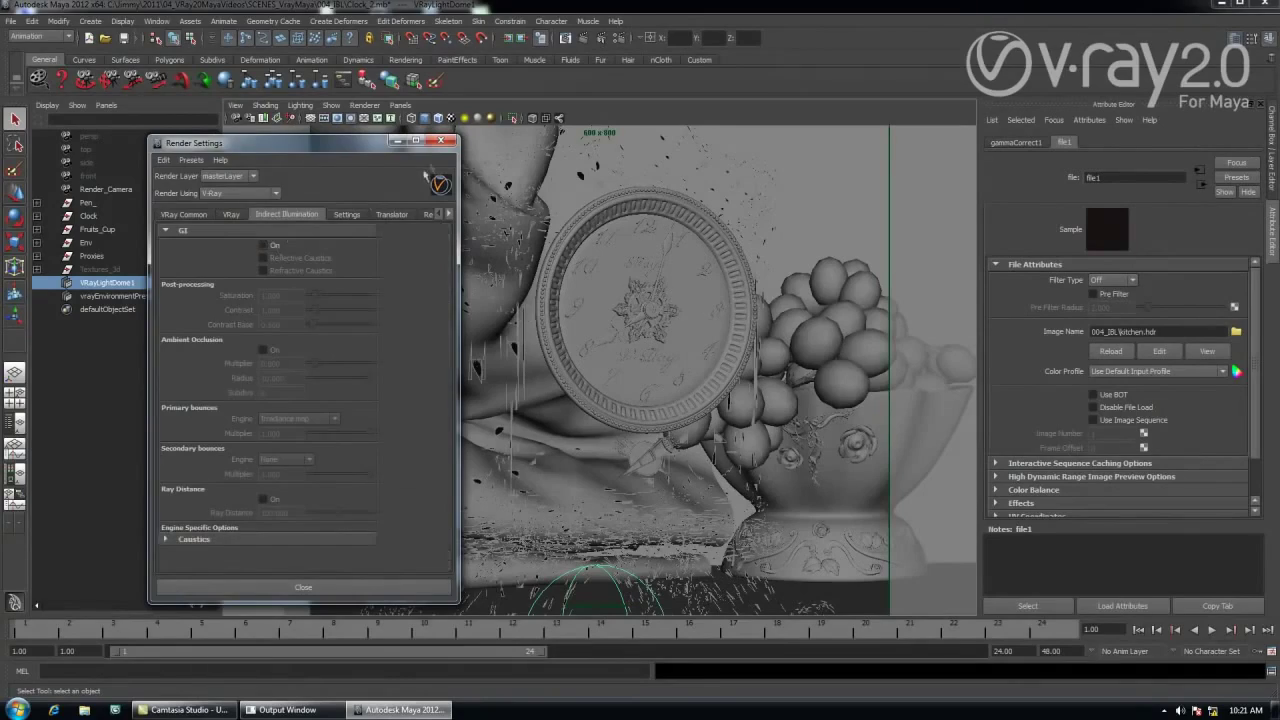
{"action": "left_click", "coordinate": [441, 141]}
{"action": "left_click", "coordinate": [583, 40]}
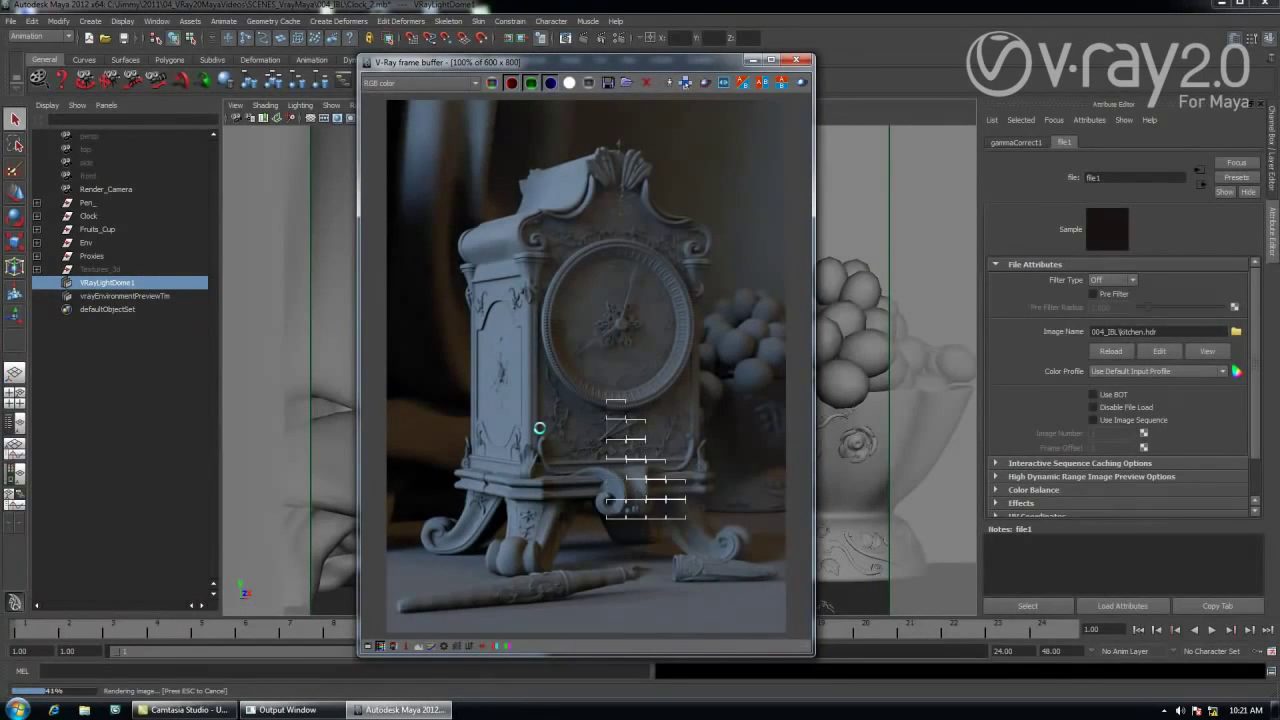
Step: Zoom the finished render to 200% on the clock base and pen, then reopen Render Settings
{"action": "scroll", "coordinate": [555, 436], "scroll_direction": "up", "scroll_amount": 1}
{"action": "mouse_move", "coordinate": [600, 434]}
{"action": "middle_mouse_down"}
{"action": "mouse_move", "coordinate": [568, 271]}
{"action": "mouse_move", "coordinate": [571, 360]}
{"action": "middle_mouse_up"}
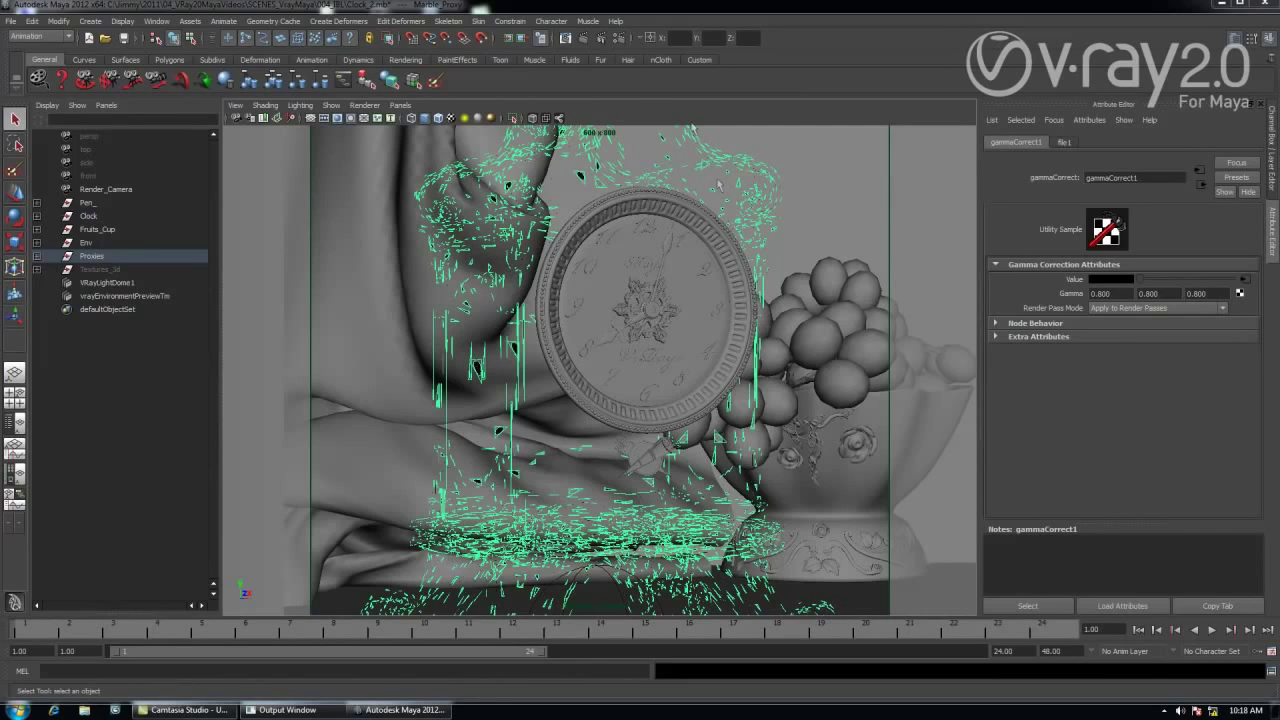
{"action": "left_click", "coordinate": [620, 38]}
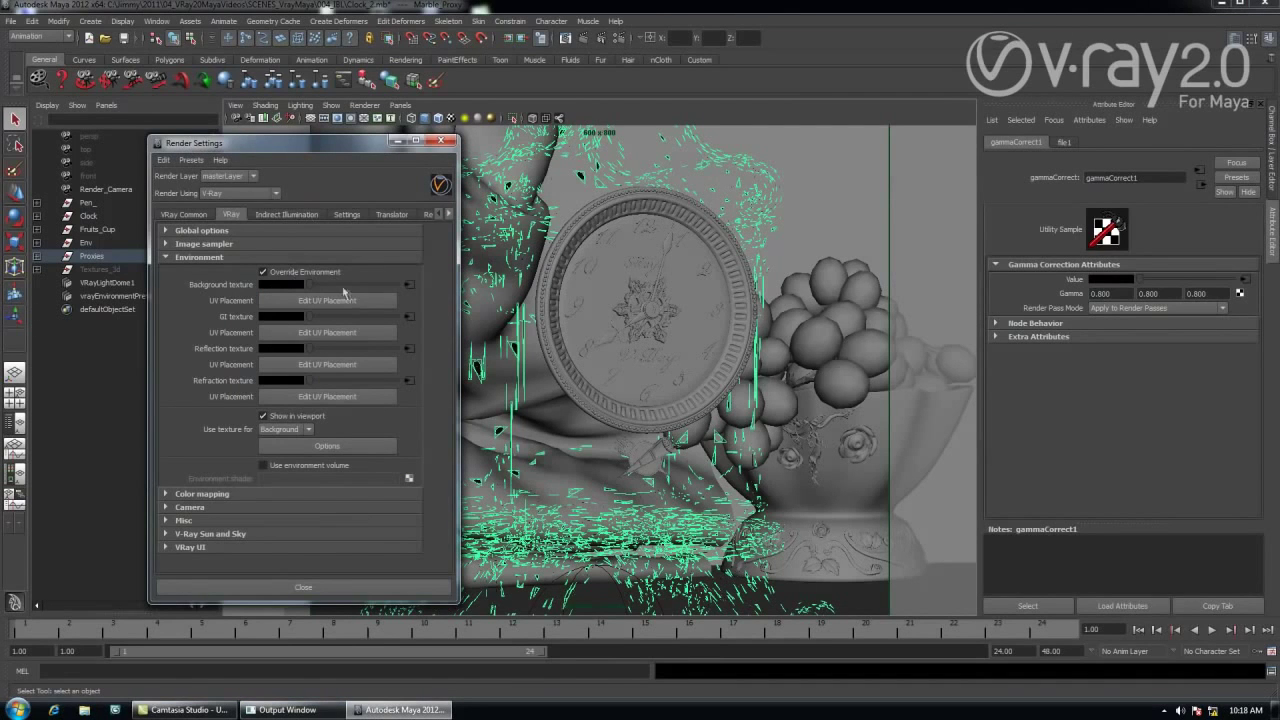
Step: Show the file1 kitchen.hdr texture attributes and preview the HDR in Pdplayer before closing it
{"action": "left_click", "coordinate": [1072, 145]}
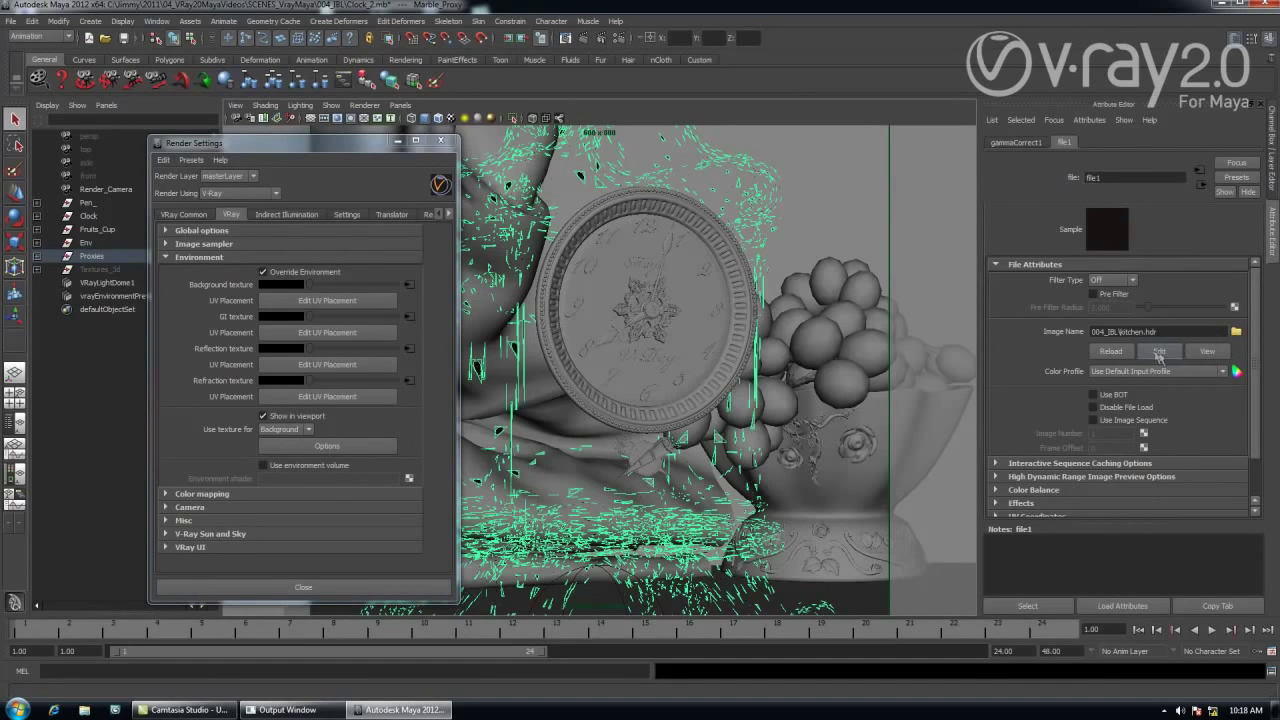
{"action": "left_click", "coordinate": [1196, 353]}
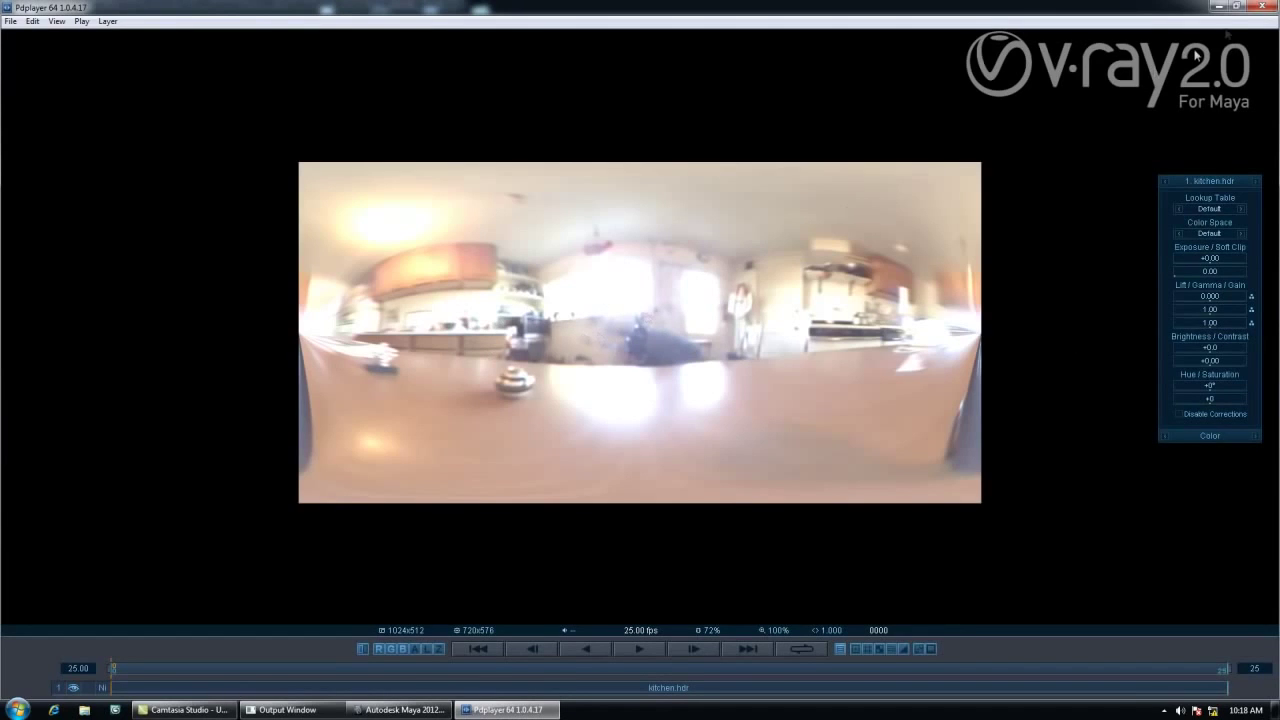
{"action": "left_click", "coordinate": [1260, 8]}
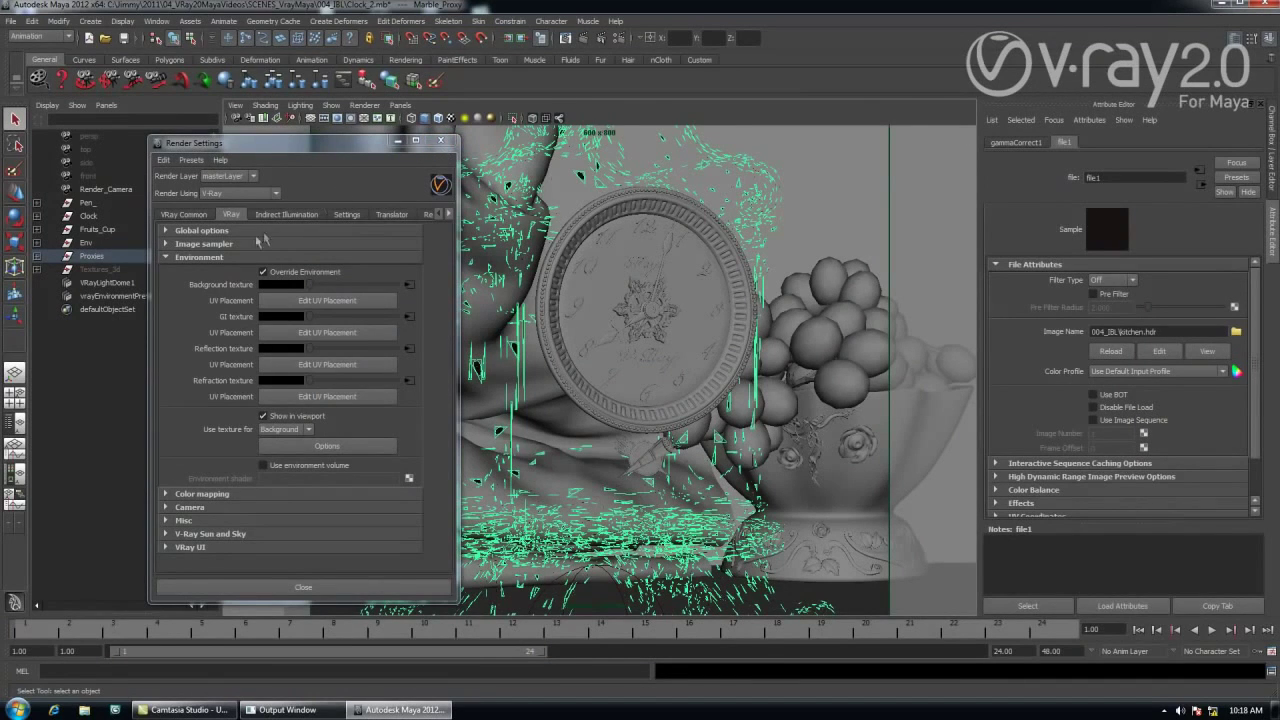
Step: Collapse the Environment rollout and switch Render Settings to the Indirect Illumination tab
{"action": "left_click", "coordinate": [210, 258]}
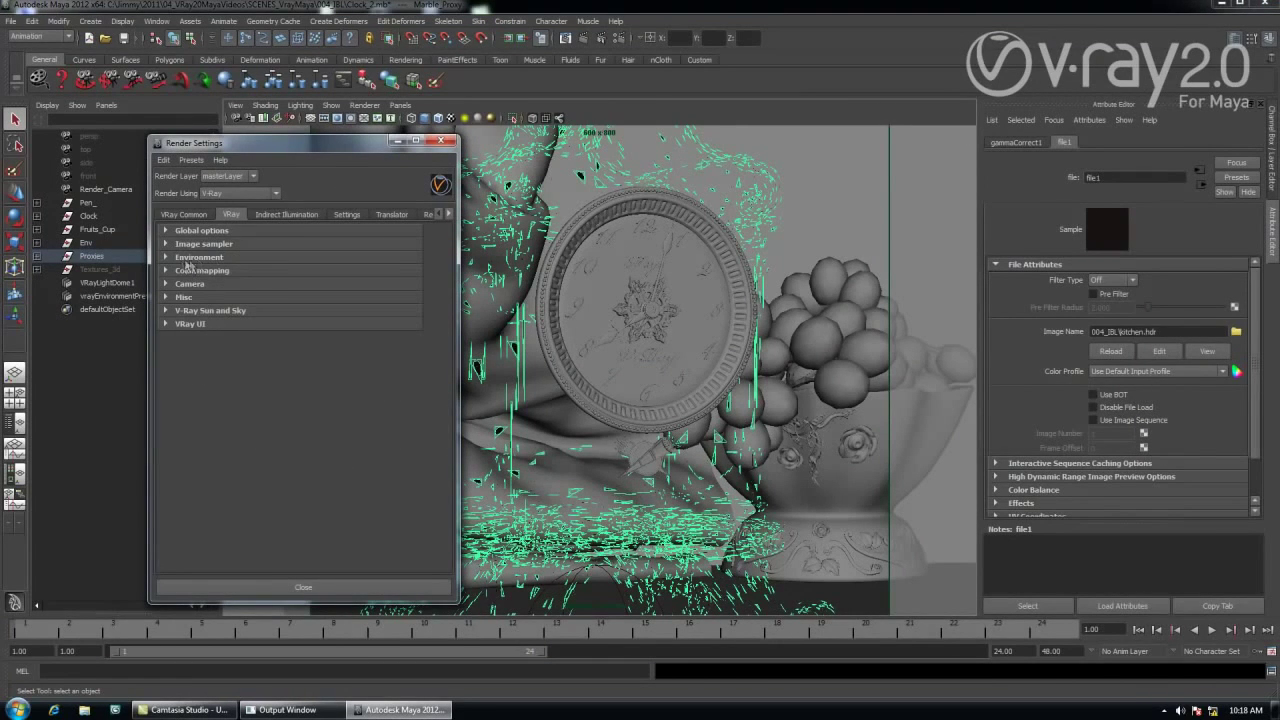
{"action": "left_click", "coordinate": [290, 216]}
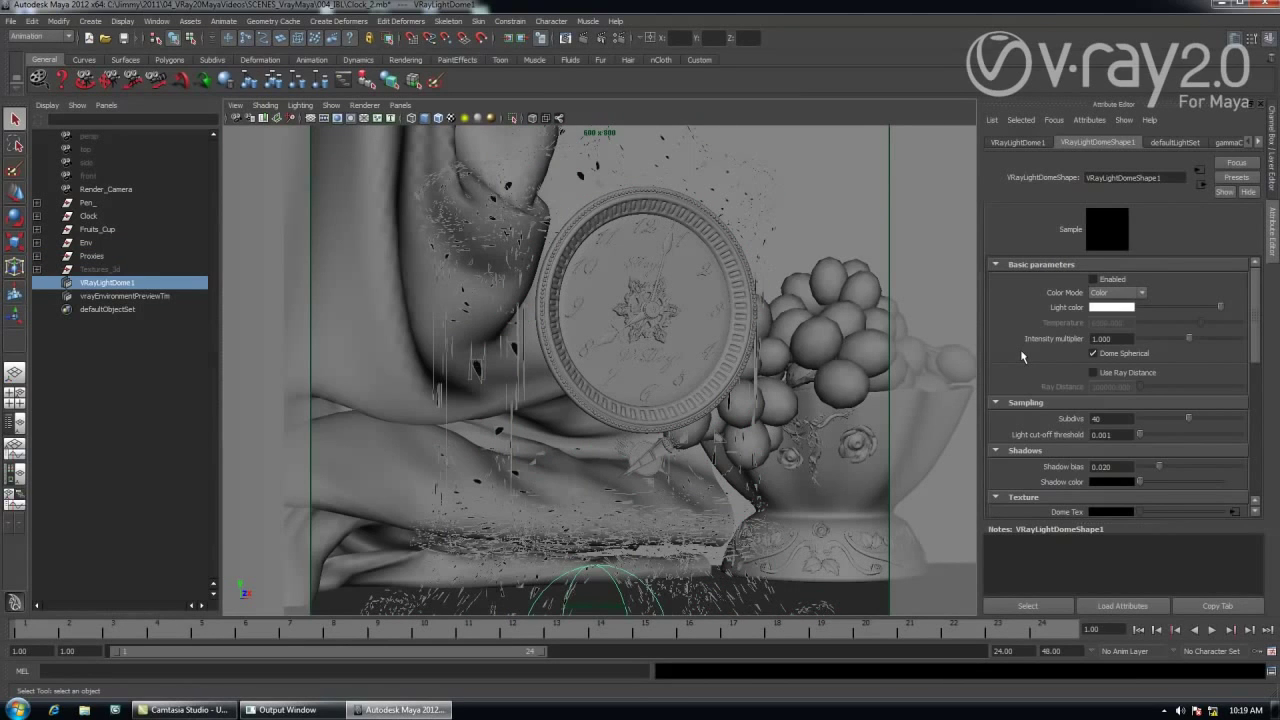
Step: Select the existing VRayLightDome1 without adding a new light, and enable the dome light
{"action": "left_click", "coordinate": [90, 21]}
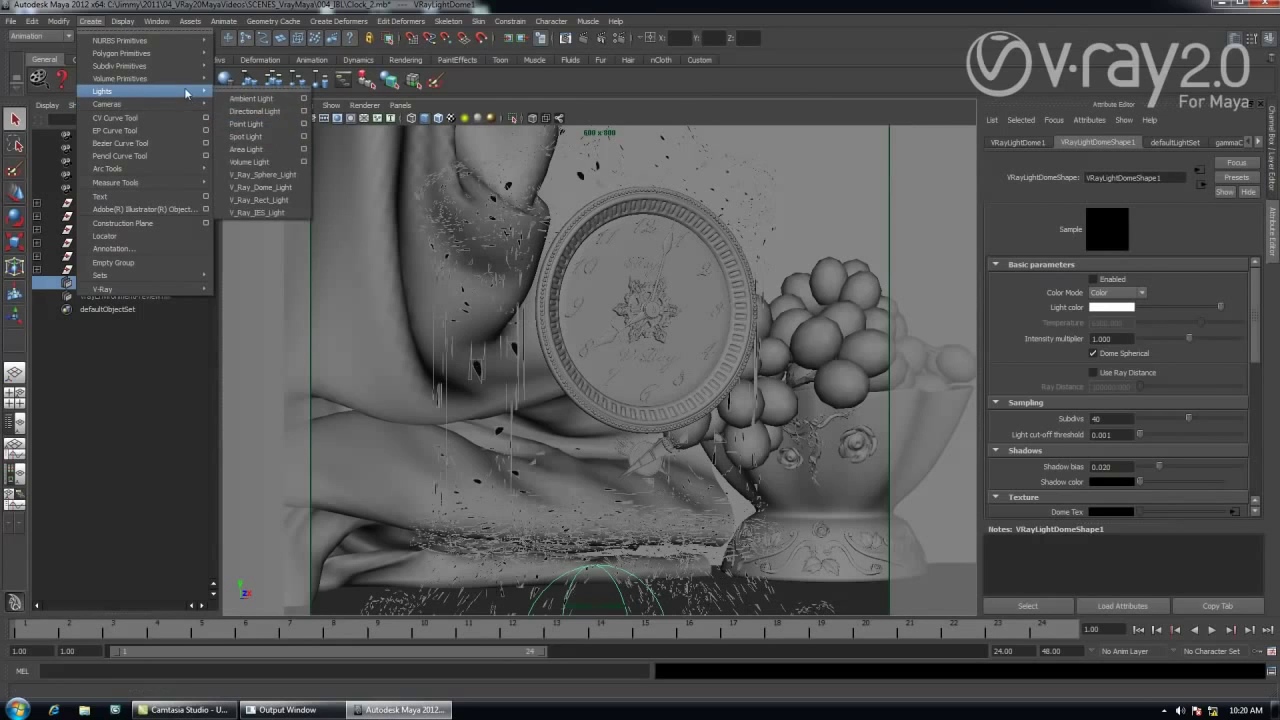
{"action": "mouse_move", "coordinate": [102, 91]}
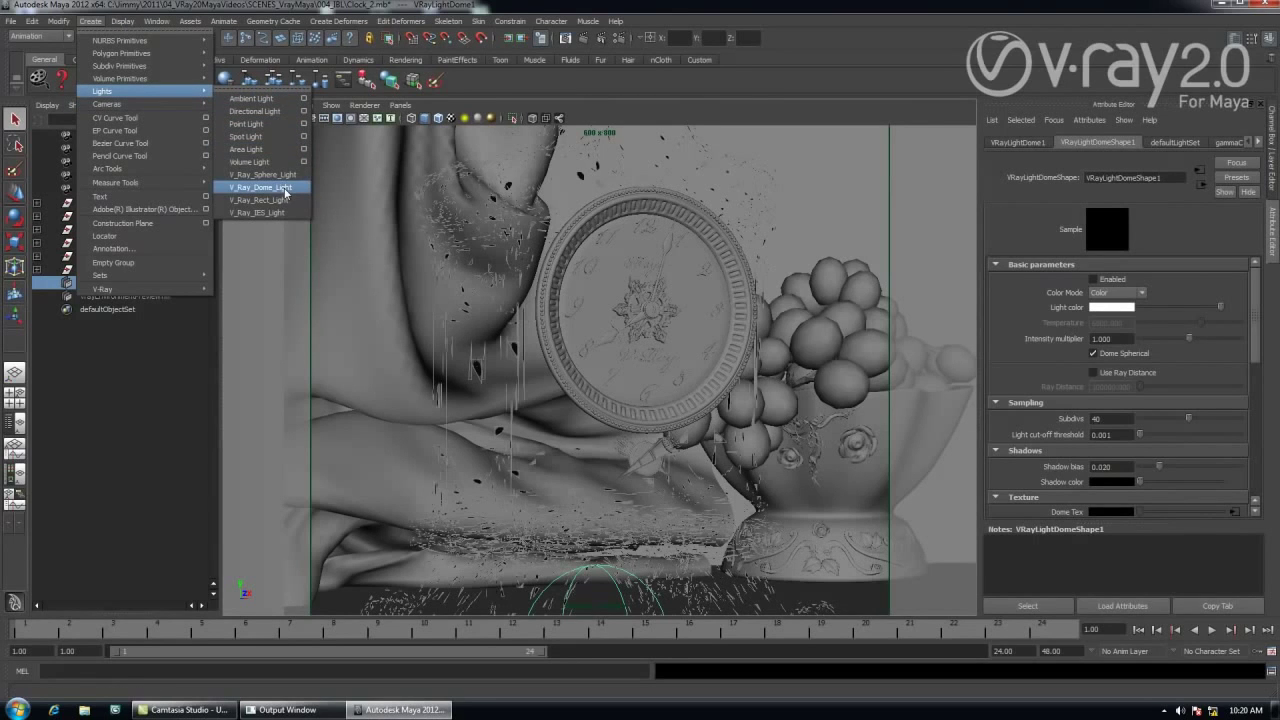
{"action": "left_click", "coordinate": [633, 565]}
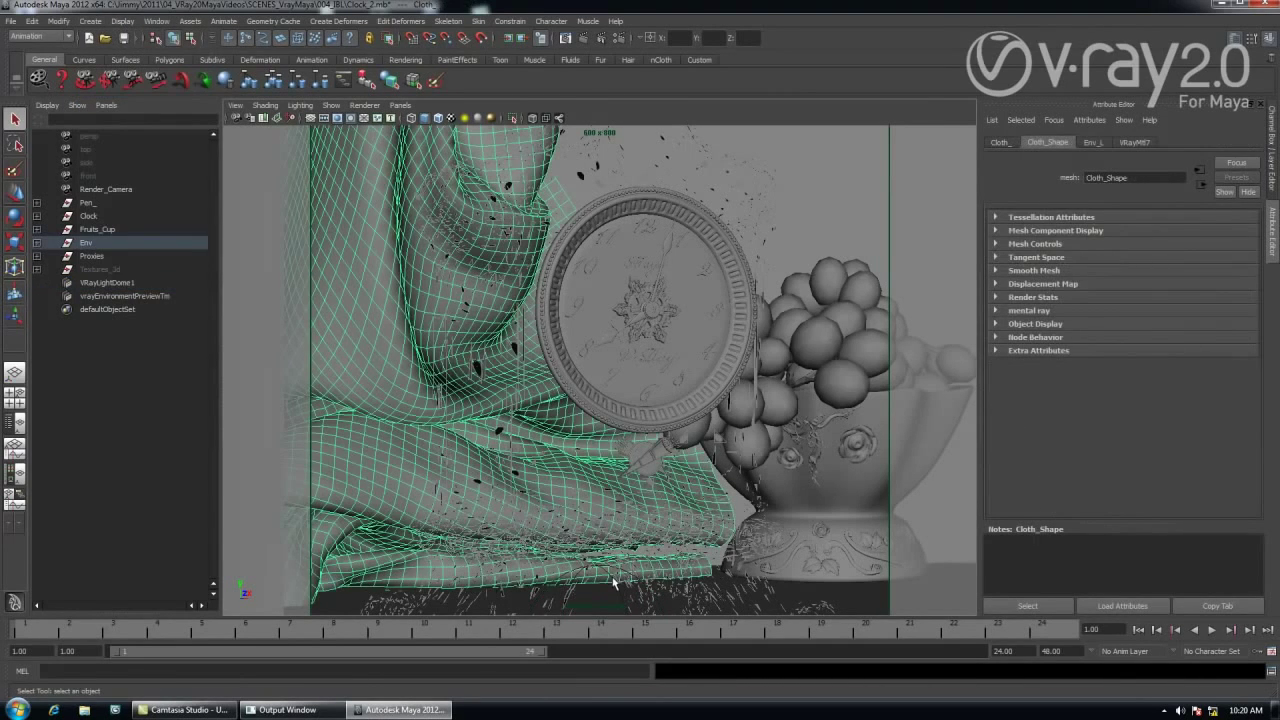
{"action": "left_click", "coordinate": [614, 583]}
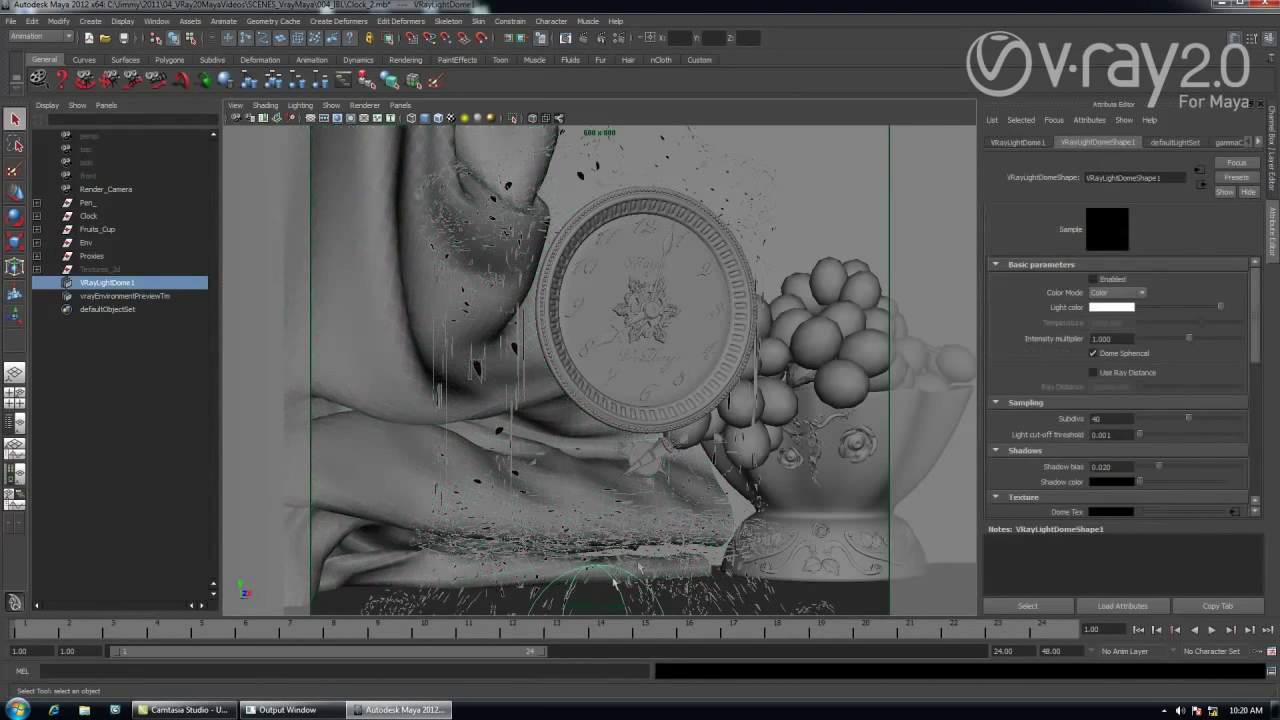
{"action": "left_click", "coordinate": [1115, 284]}
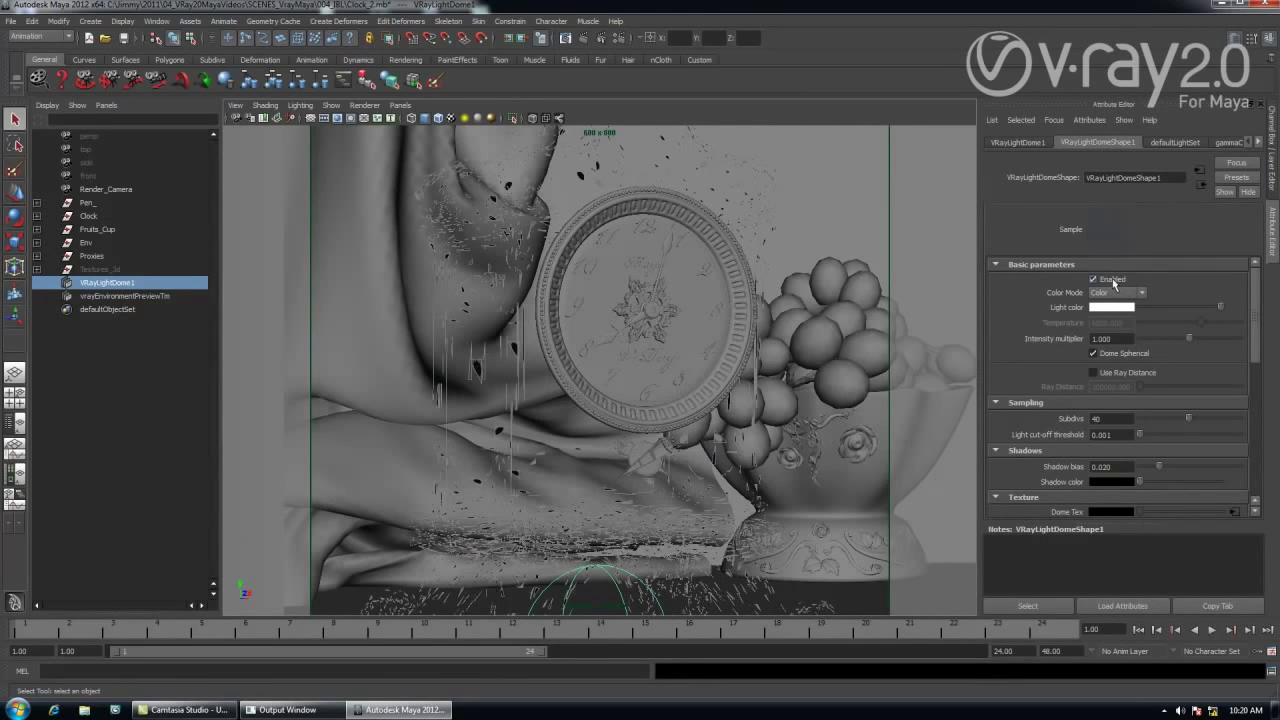
Step: Preview the dome's kitchen.hdr texture as a panorama, then close the preview
{"action": "left_click_drag", "start_coordinate": [1259, 313], "coordinate": [1263, 375]}
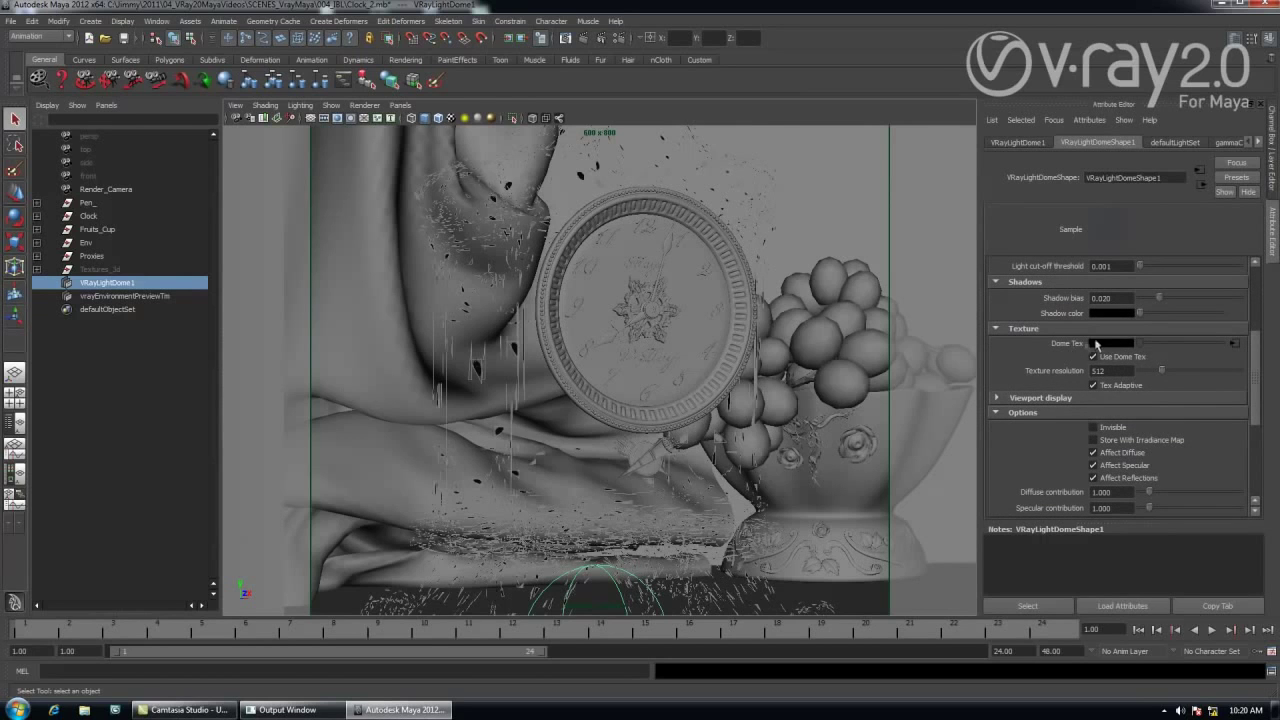
{"action": "left_click", "coordinate": [1235, 344]}
{"action": "left_click", "coordinate": [1205, 351]}
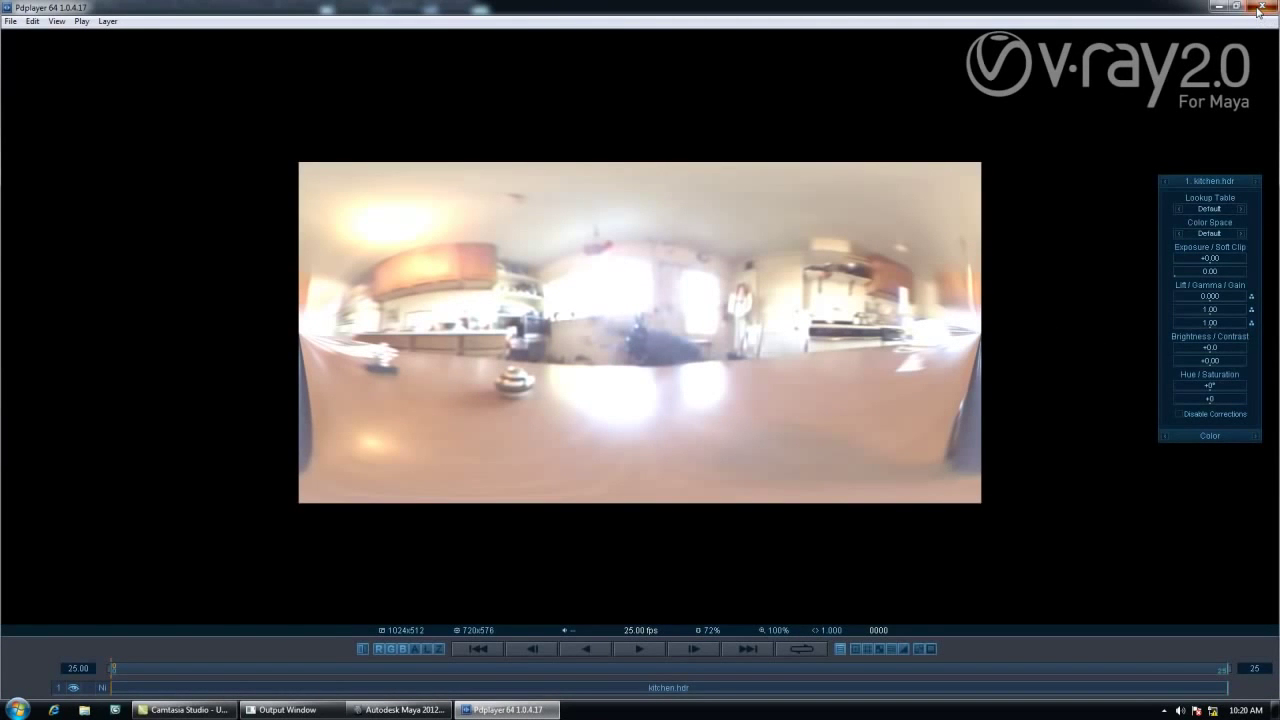
{"action": "left_click", "coordinate": [1261, 7]}
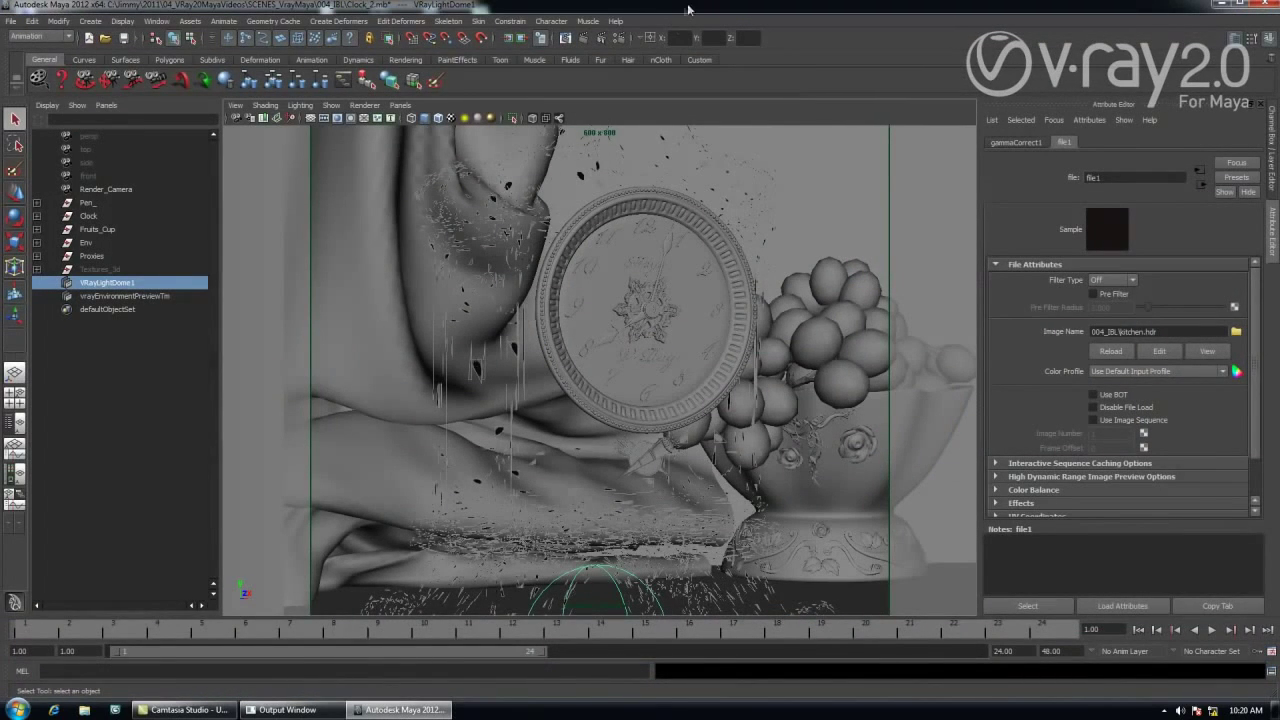
Step: Render the current camera frame with V-Ray using the kitchen.hdr dome light
{"action": "left_click", "coordinate": [584, 38]}
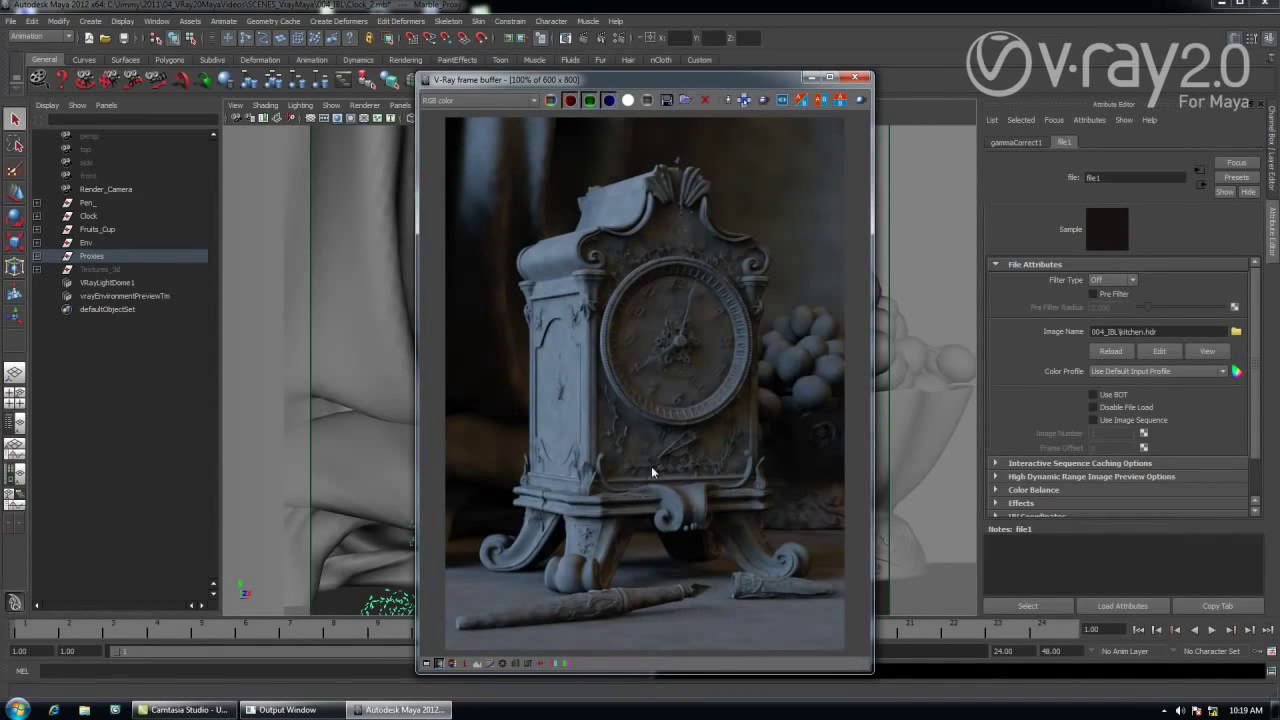
Step: Zoom into the dome-lit clock render to check detail, then close the frame buffer
{"action": "scroll", "coordinate": [651, 466], "scroll_direction": "up", "scroll_amount": 1}
{"action": "middle_click_drag", "start_coordinate": [651, 466], "coordinate": [709, 460]}
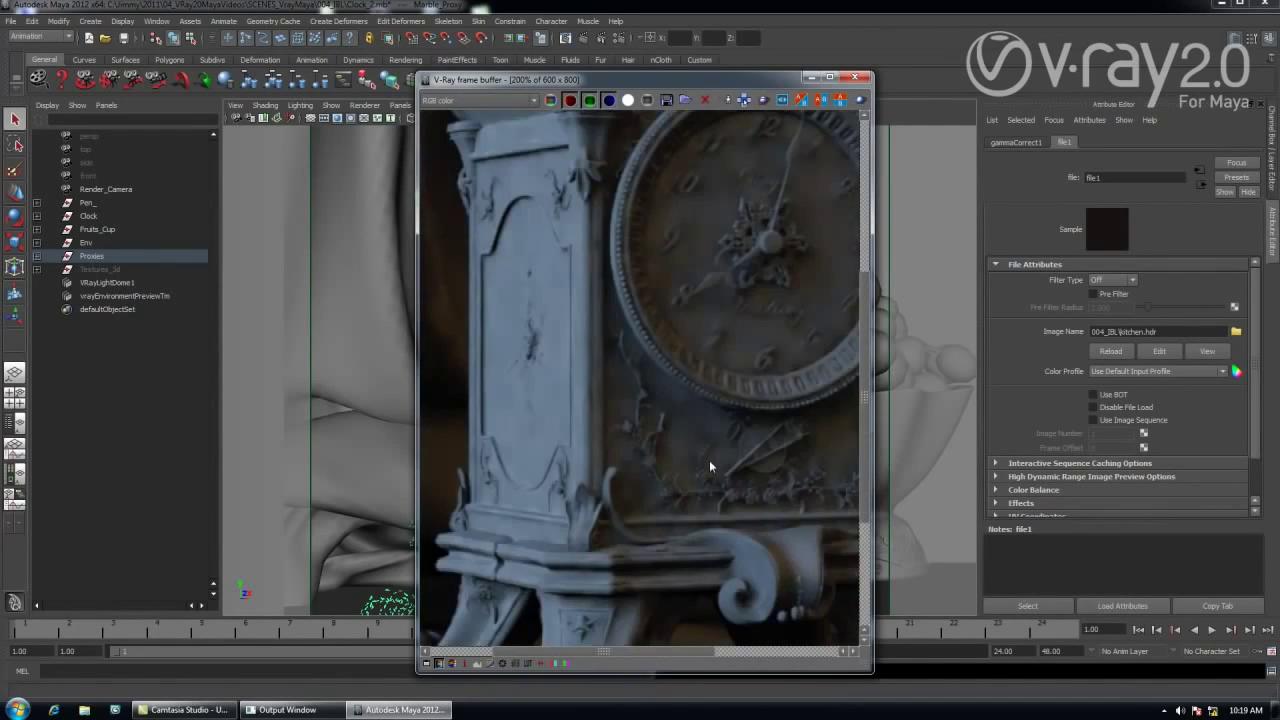
{"action": "scroll", "coordinate": [709, 466], "scroll_direction": "down", "scroll_amount": 1}
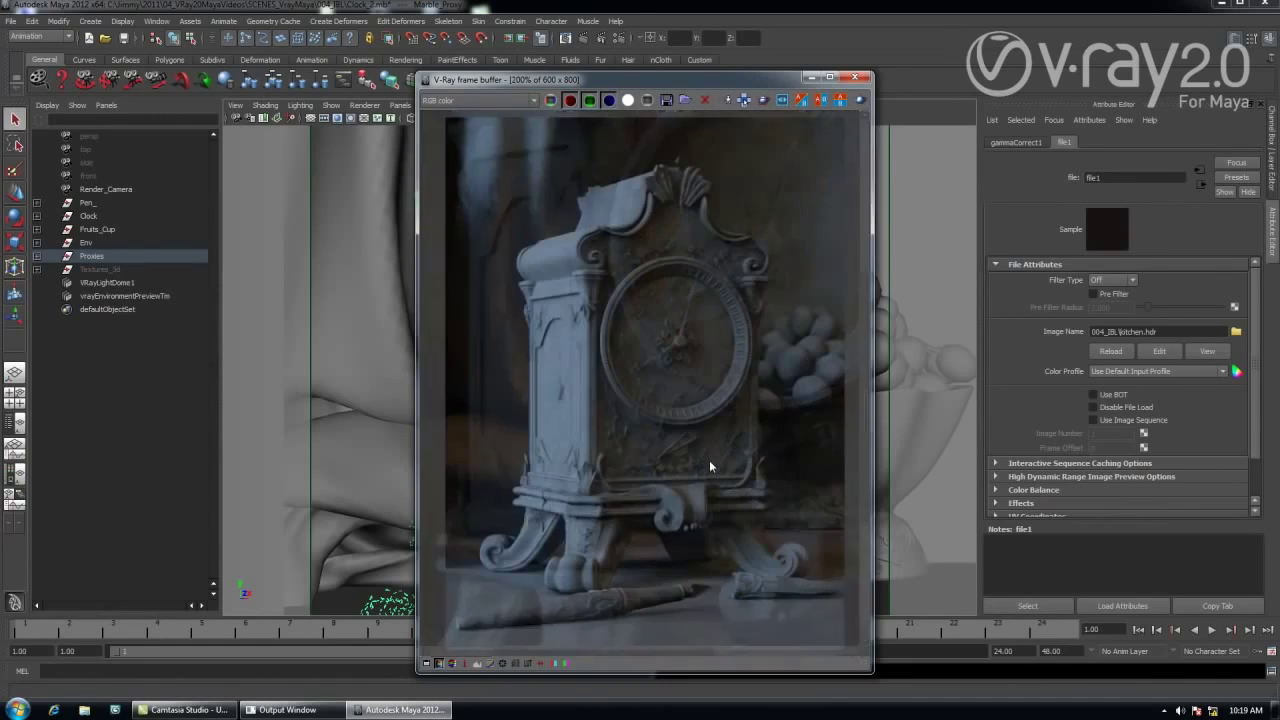
{"action": "left_click", "coordinate": [855, 78]}
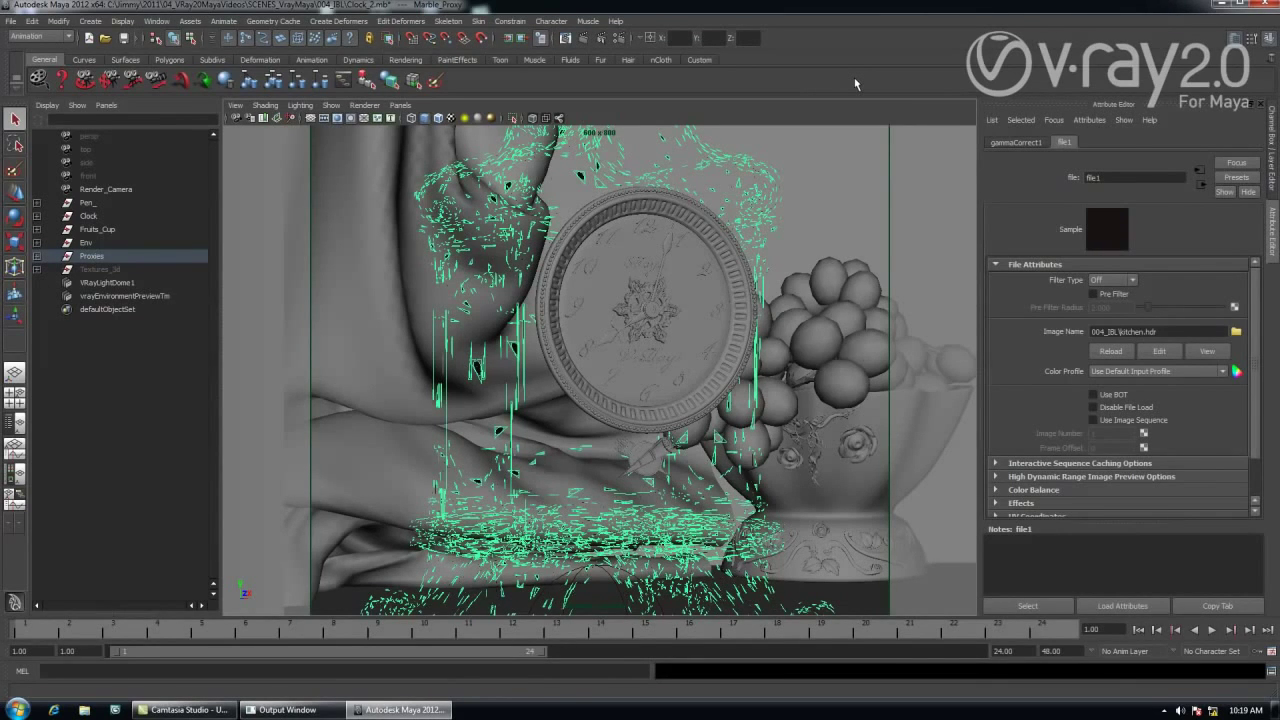
Step: Select the cloth behind the clock, then the VRayLightDome1 dome light
{"action": "left_click", "coordinate": [607, 585]}
{"action": "left_click", "coordinate": [615, 592]}
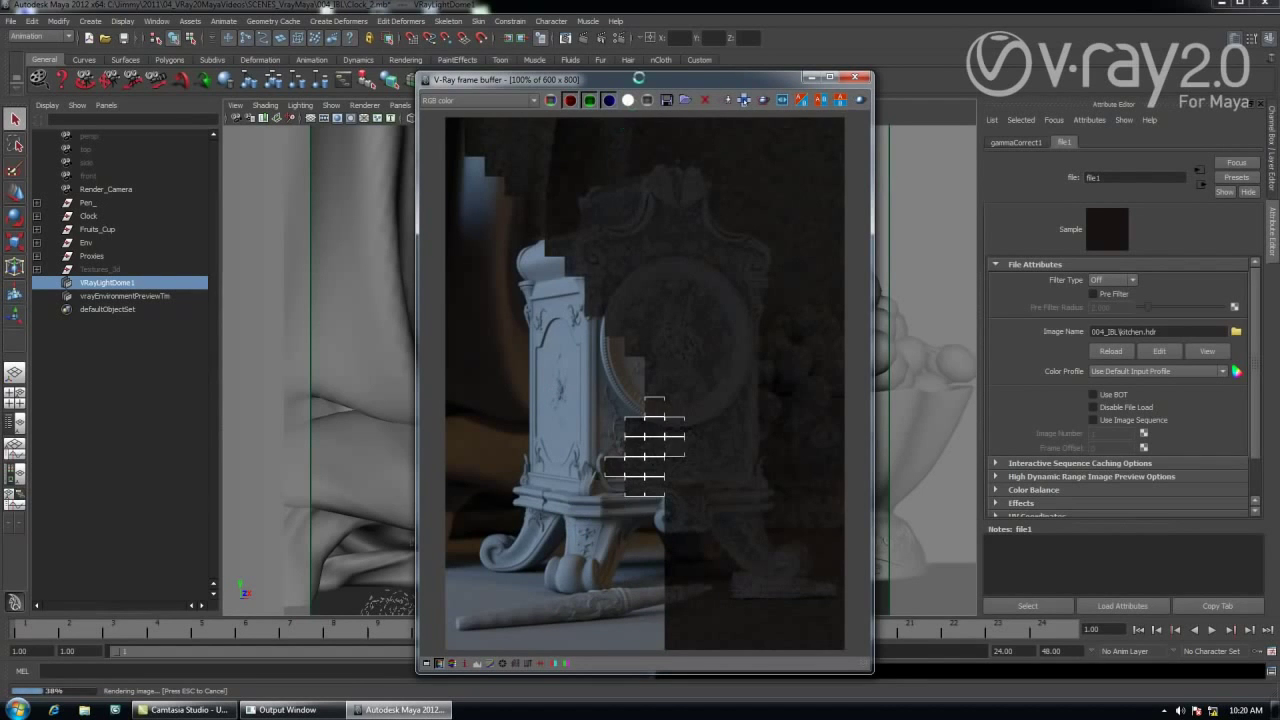
Step: Inspect the clock render close up at the lower shelf and front rail, then zoom back out to 200%
{"action": "left_click_drag", "start_coordinate": [639, 77], "coordinate": [581, 59]}
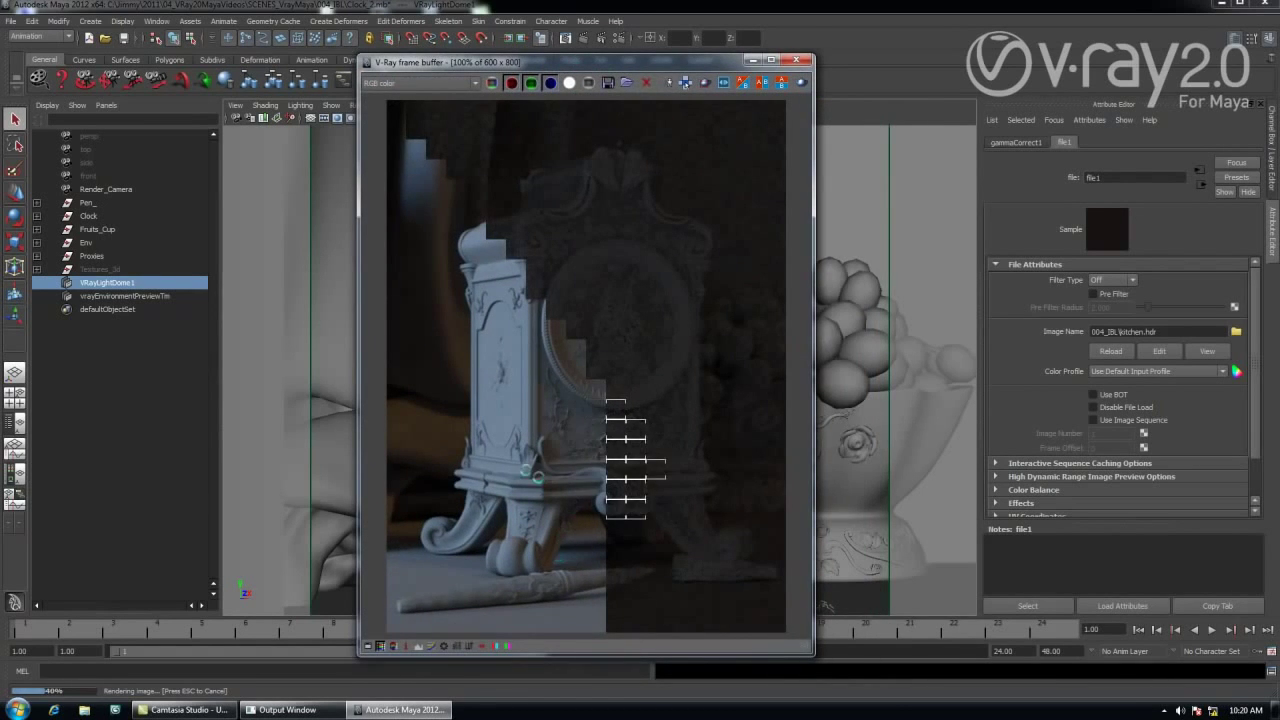
{"action": "scroll", "coordinate": [540, 470], "scroll_direction": "up", "scroll_amount": 1}
{"action": "scroll", "coordinate": [586, 449], "scroll_direction": "up", "scroll_amount": 1}
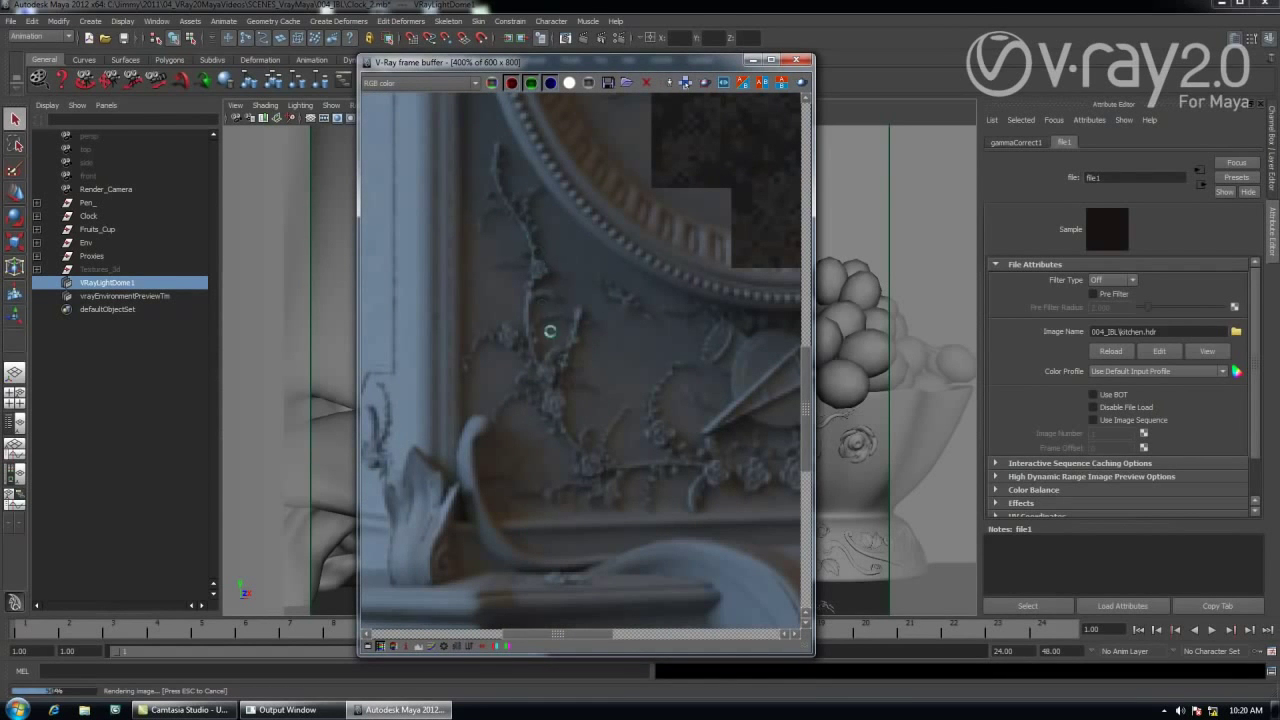
{"action": "mouse_move", "coordinate": [580, 466]}
{"action": "middle_mouse_down"}
{"action": "mouse_move", "coordinate": [577, 451]}
{"action": "mouse_move", "coordinate": [643, 363]}
{"action": "mouse_move", "coordinate": [615, 258]}
{"action": "middle_mouse_up"}
{"action": "mouse_move", "coordinate": [601, 409]}
{"action": "middle_mouse_down"}
{"action": "mouse_move", "coordinate": [662, 387]}
{"action": "mouse_move", "coordinate": [499, 374]}
{"action": "middle_mouse_up"}
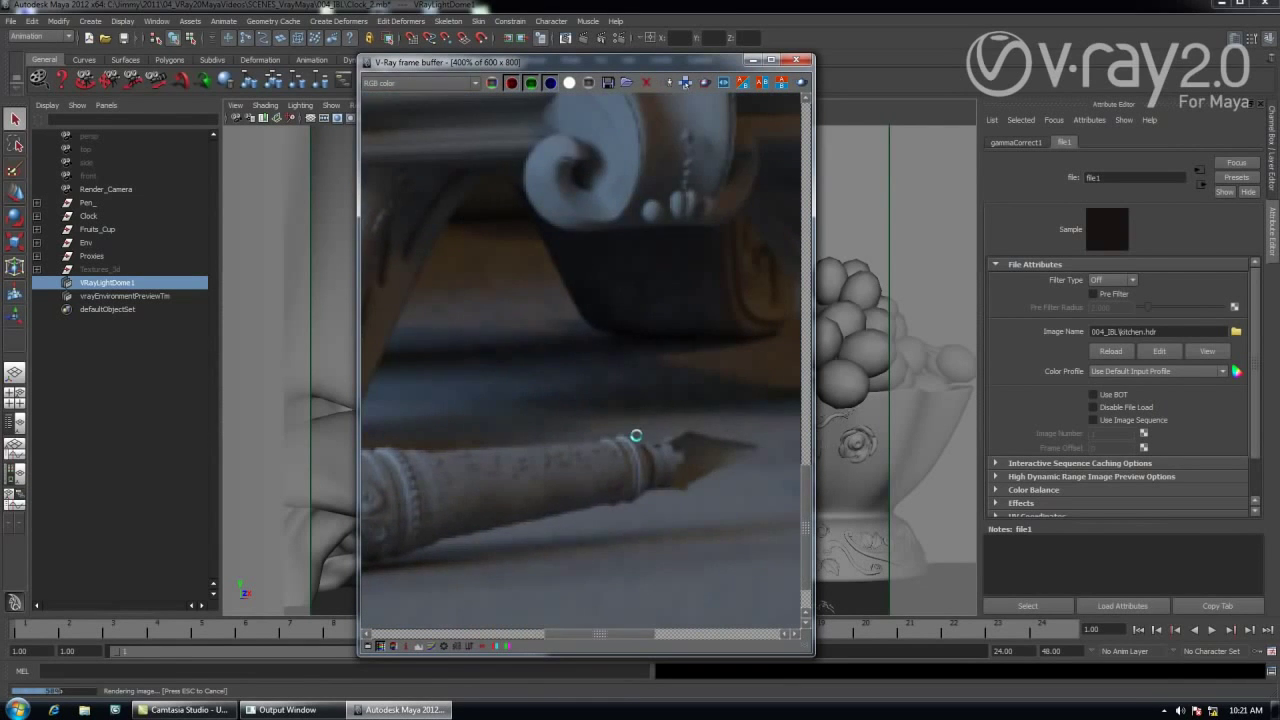
{"action": "scroll", "coordinate": [636, 436], "scroll_direction": "down", "scroll_amount": 1}
{"action": "mouse_move", "coordinate": [634, 431]}
{"action": "middle_mouse_down"}
{"action": "mouse_move", "coordinate": [580, 431]}
{"action": "mouse_move", "coordinate": [606, 434]}
{"action": "mouse_move", "coordinate": [595, 438]}
{"action": "middle_mouse_up"}
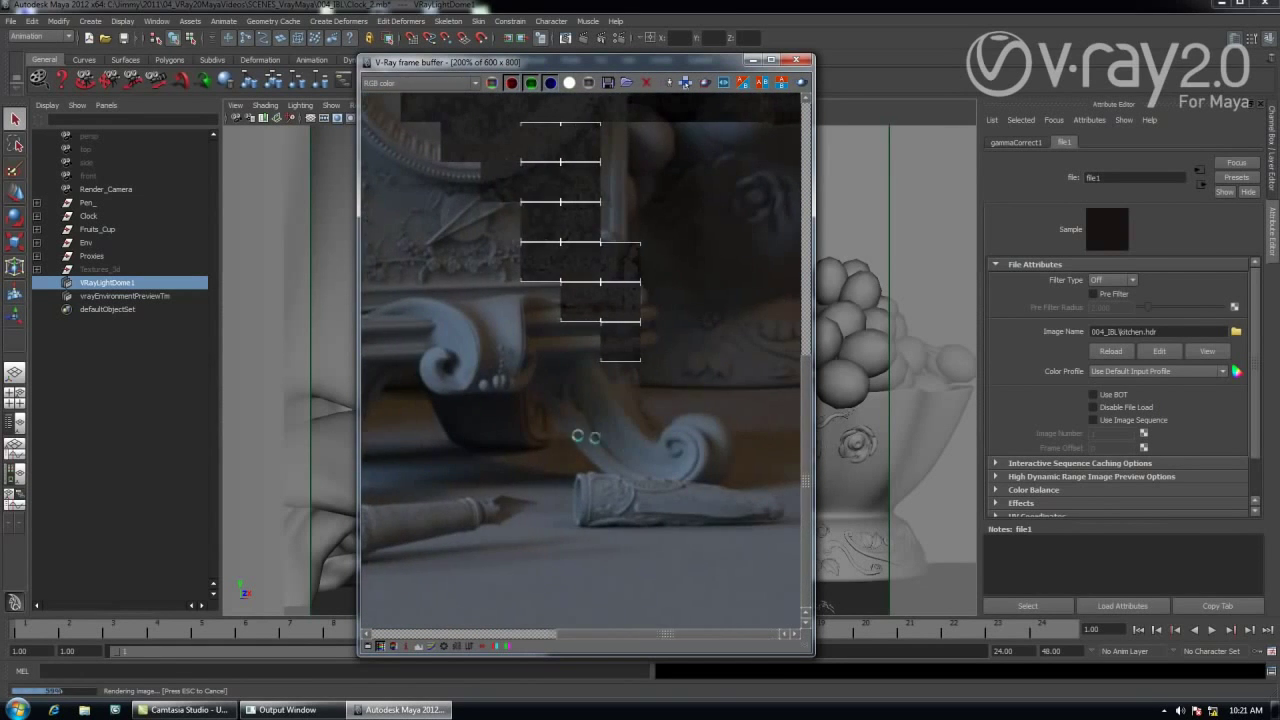
{"action": "scroll", "coordinate": [647, 452], "scroll_direction": "down", "scroll_amount": 1}
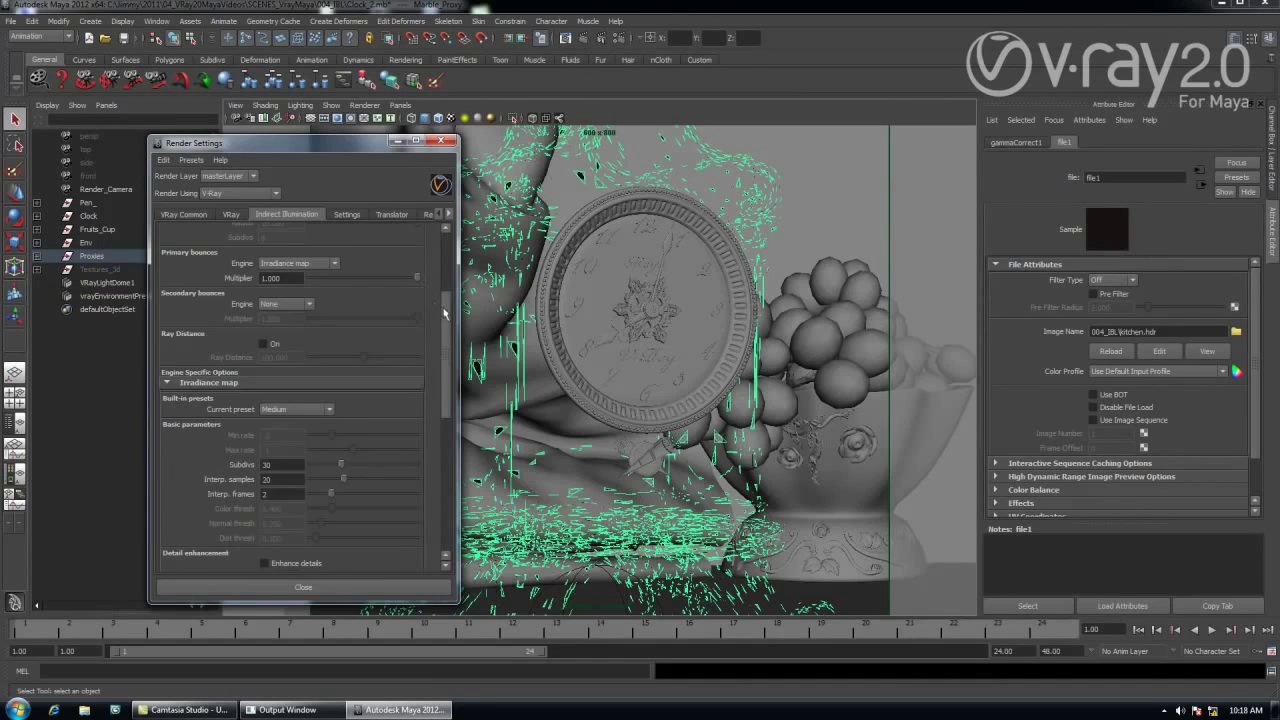
{"action": "mouse_move", "coordinate": [445, 313]}
{"action": "left_mouse_down"}
{"action": "mouse_move", "coordinate": [450, 245]}
{"action": "mouse_move", "coordinate": [439, 311]}
{"action": "left_mouse_up"}
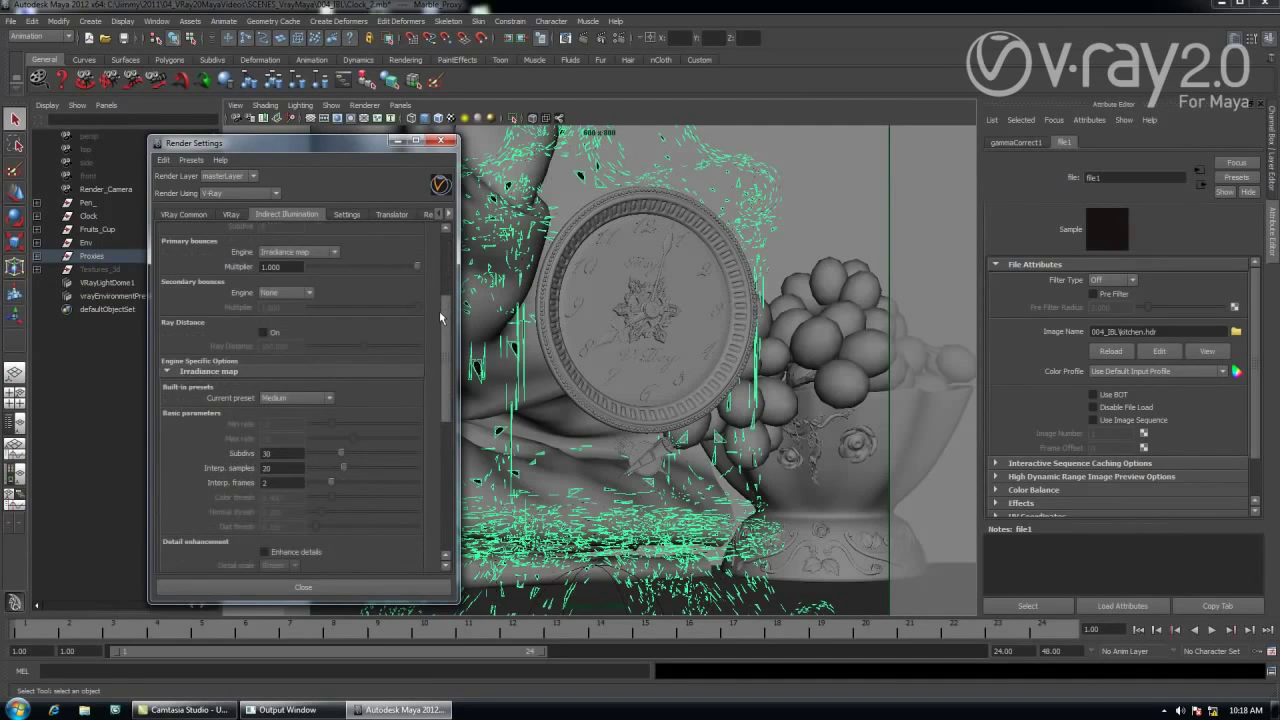
Step: Change the irradiance map Current preset from Medium to Low, then render the frame again
{"action": "left_click", "coordinate": [326, 399]}
{"action": "left_click", "coordinate": [300, 427]}
{"action": "scroll", "coordinate": [436, 360], "scroll_direction": "up", "scroll_amount": 3}
{"action": "scroll", "coordinate": [300, 234], "scroll_direction": "up", "scroll_amount": 2}
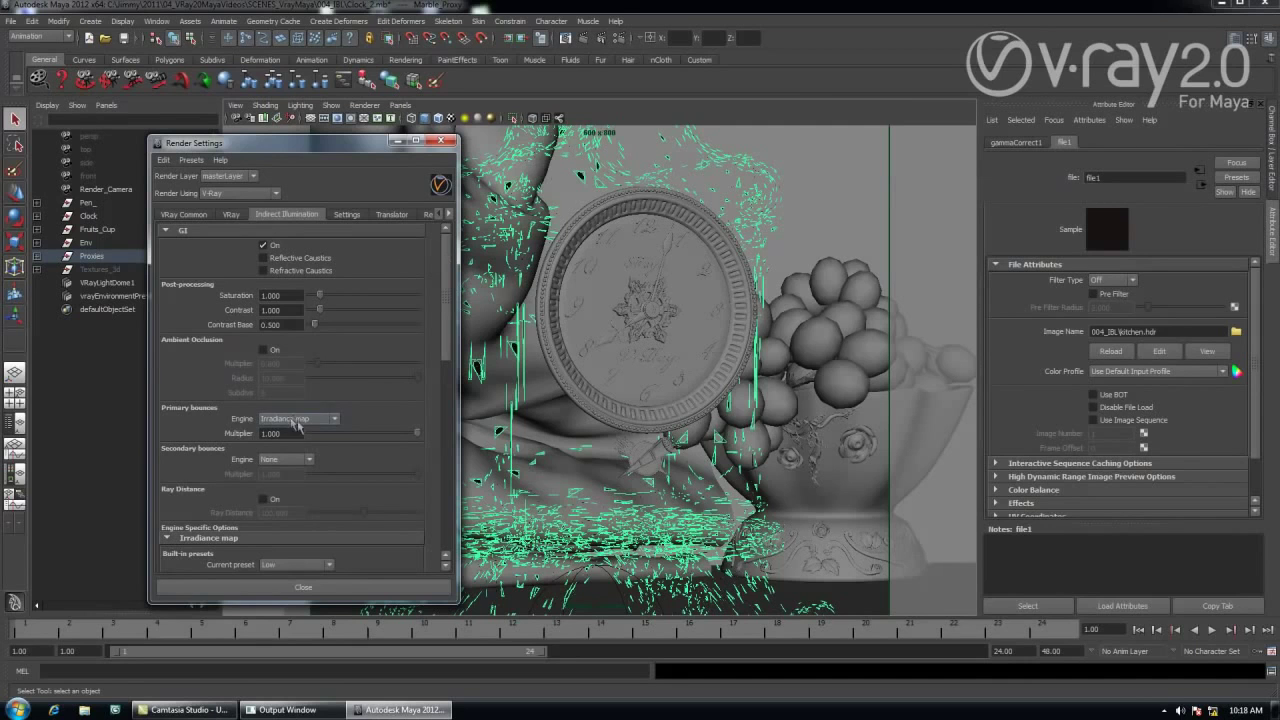
{"action": "left_click", "coordinate": [441, 141]}
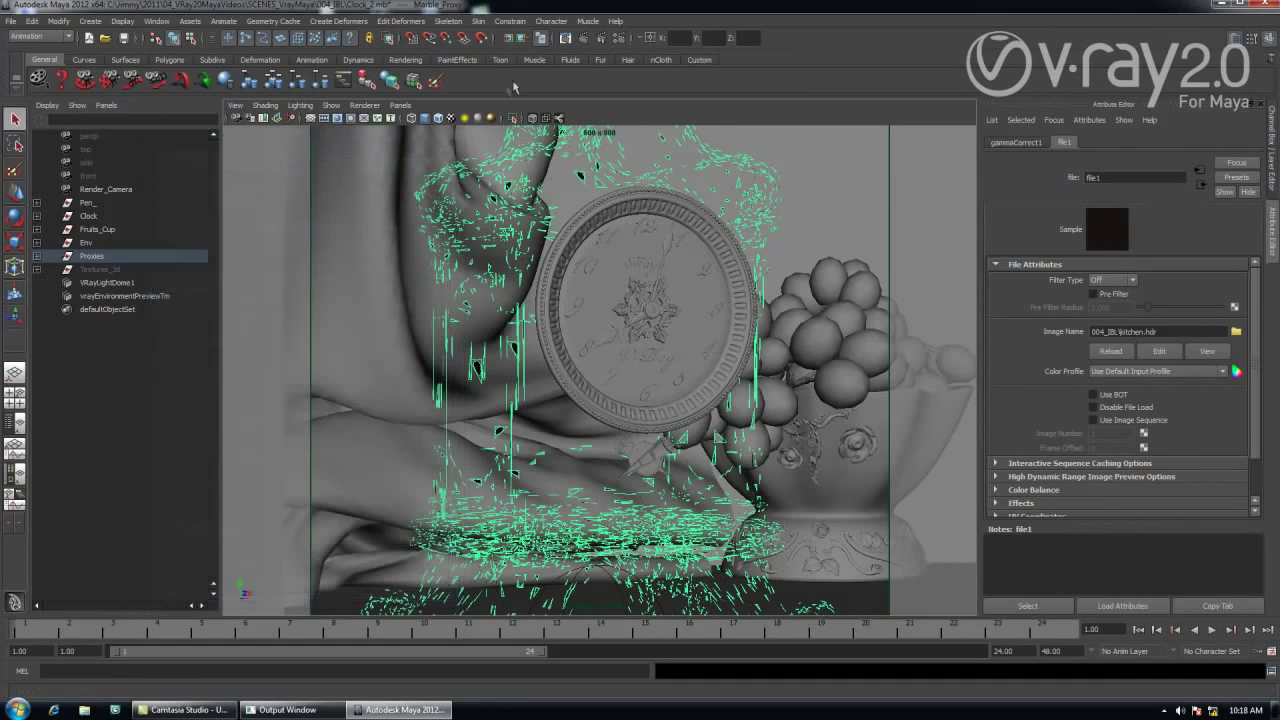
{"action": "left_click", "coordinate": [572, 40]}
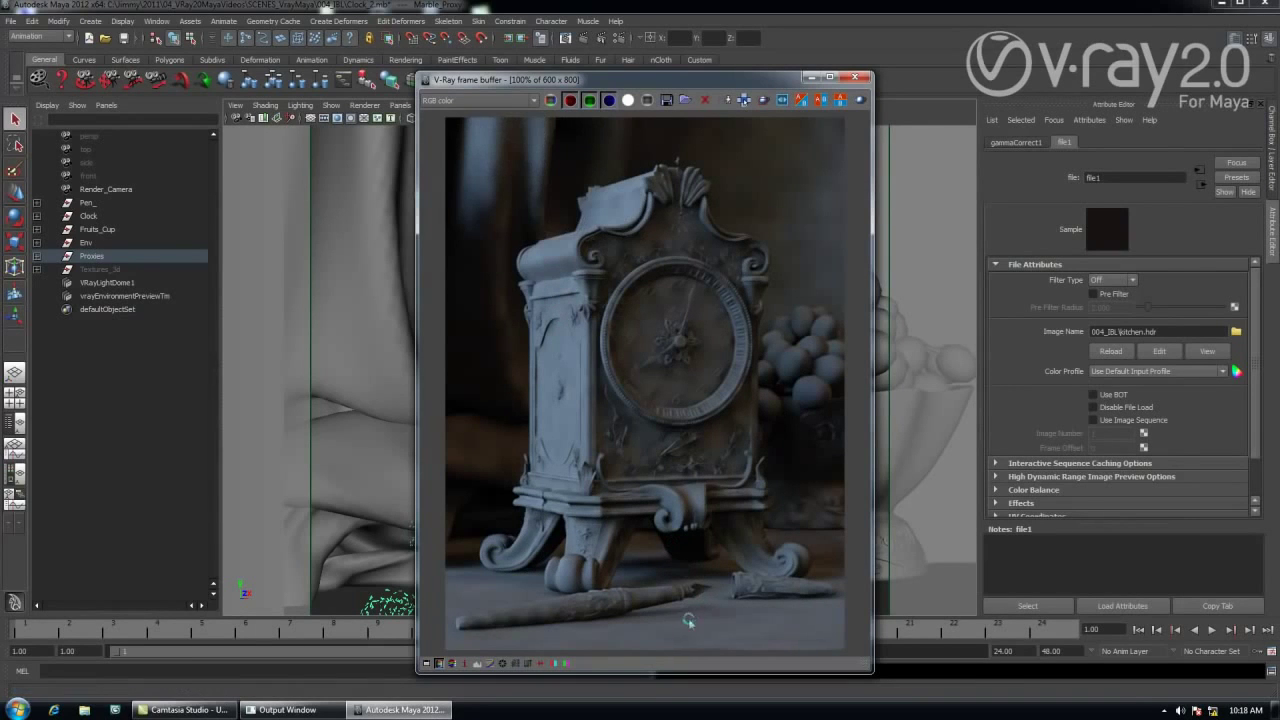
Step: Zoom in and out on the Low-preset clock render to compare detail, then close it
{"action": "scroll", "coordinate": [557, 391], "scroll_direction": "up", "scroll_amount": 3}
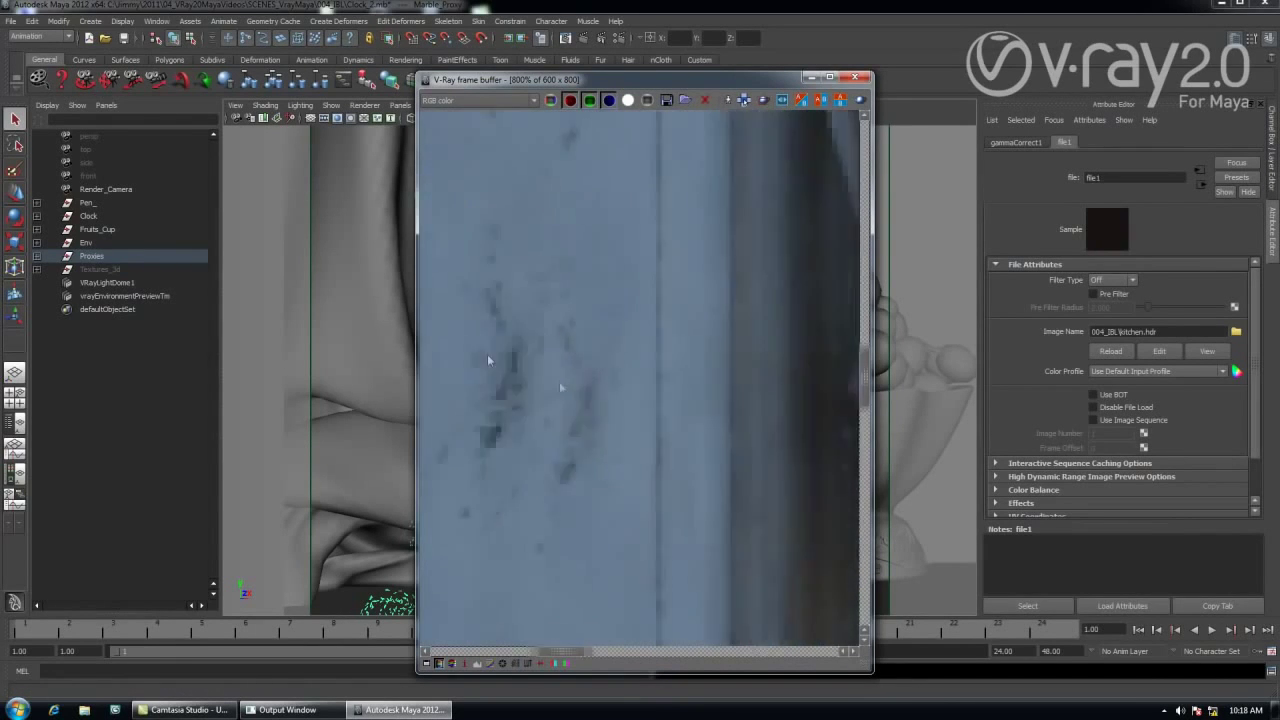
{"action": "scroll", "coordinate": [690, 420], "scroll_direction": "down", "scroll_amount": 1}
{"action": "scroll", "coordinate": [646, 389], "scroll_direction": "down", "scroll_amount": 1}
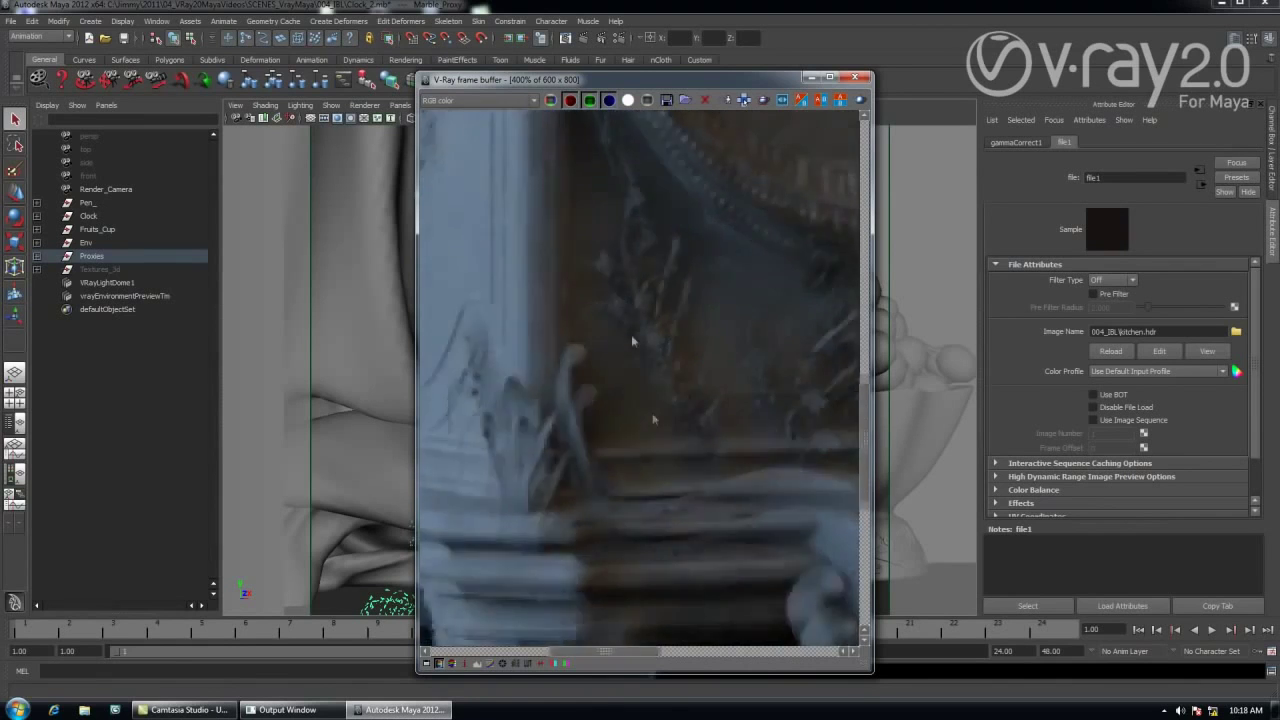
{"action": "scroll", "coordinate": [664, 462], "scroll_direction": "down", "scroll_amount": 1}
{"action": "scroll", "coordinate": [642, 437], "scroll_direction": "up", "scroll_amount": 1}
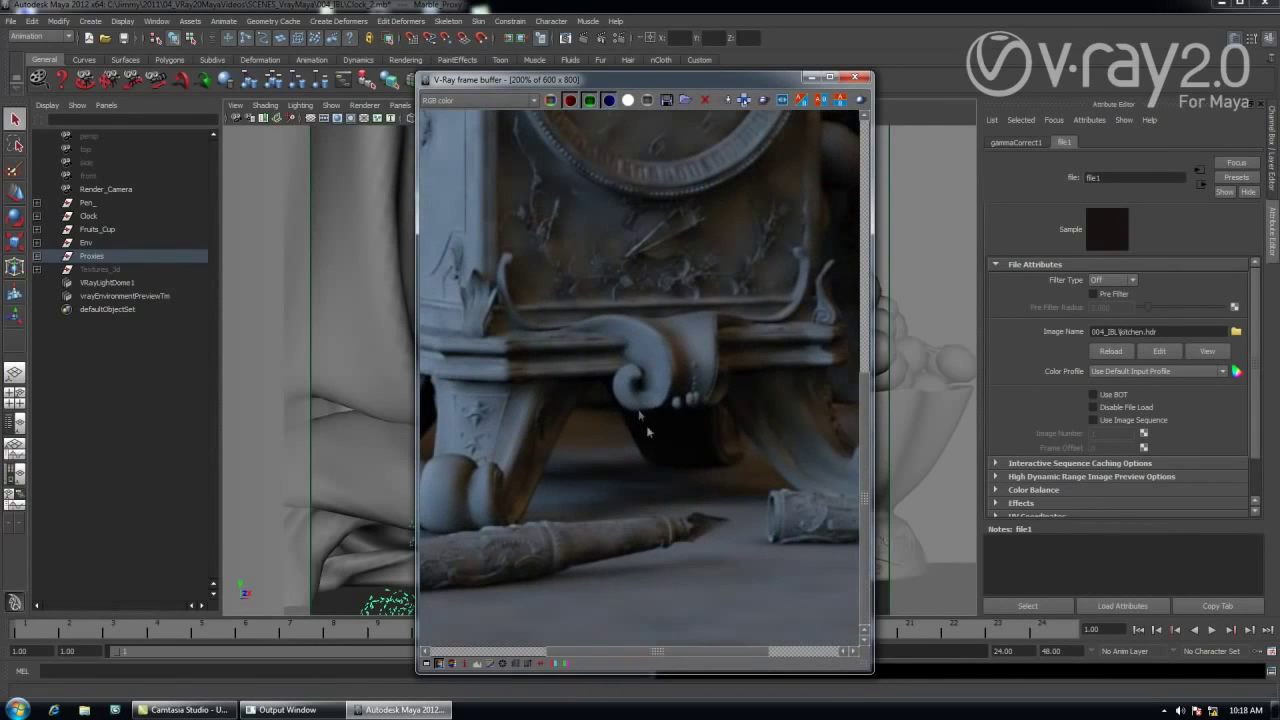
{"action": "scroll", "coordinate": [705, 470], "scroll_direction": "down", "scroll_amount": 1}
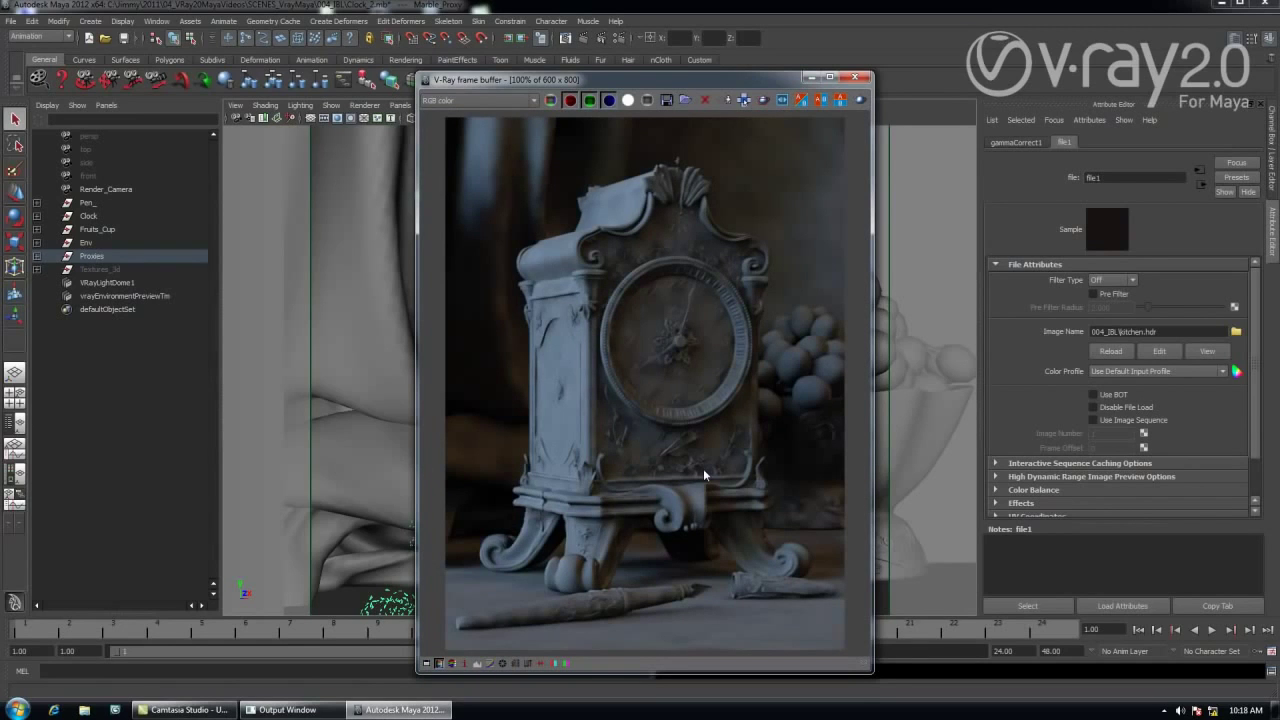
{"action": "left_click", "coordinate": [862, 77]}
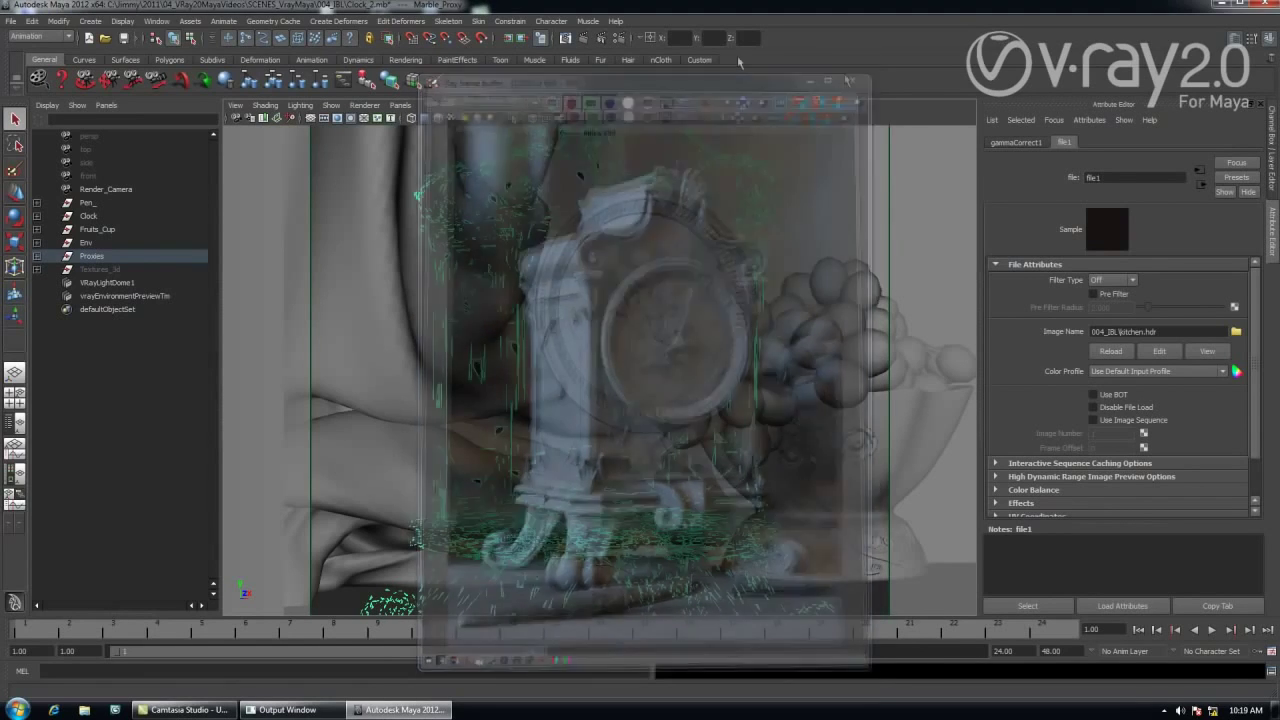
Step: Reopen Render Settings and expand the irradiance map Current preset list
{"action": "left_click", "coordinate": [615, 37]}
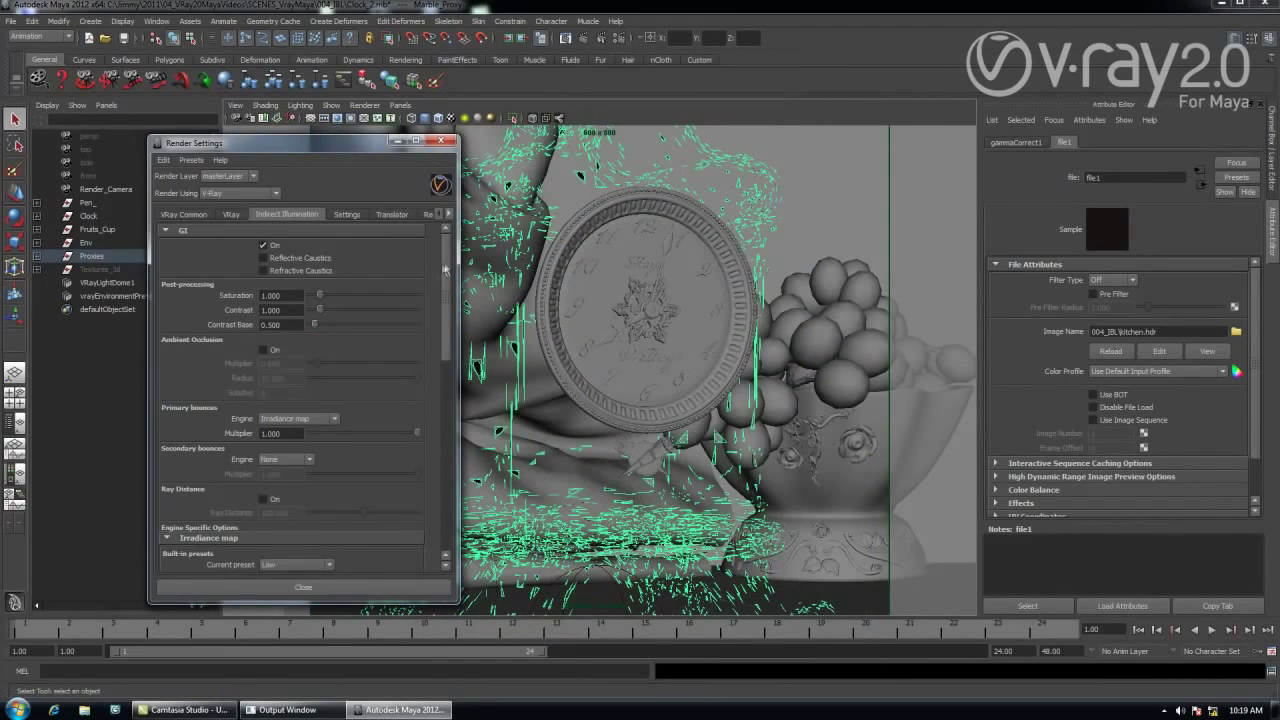
{"action": "scroll", "coordinate": [290, 415], "scroll_direction": "down", "scroll_amount": 4}
{"action": "left_click", "coordinate": [325, 368]}
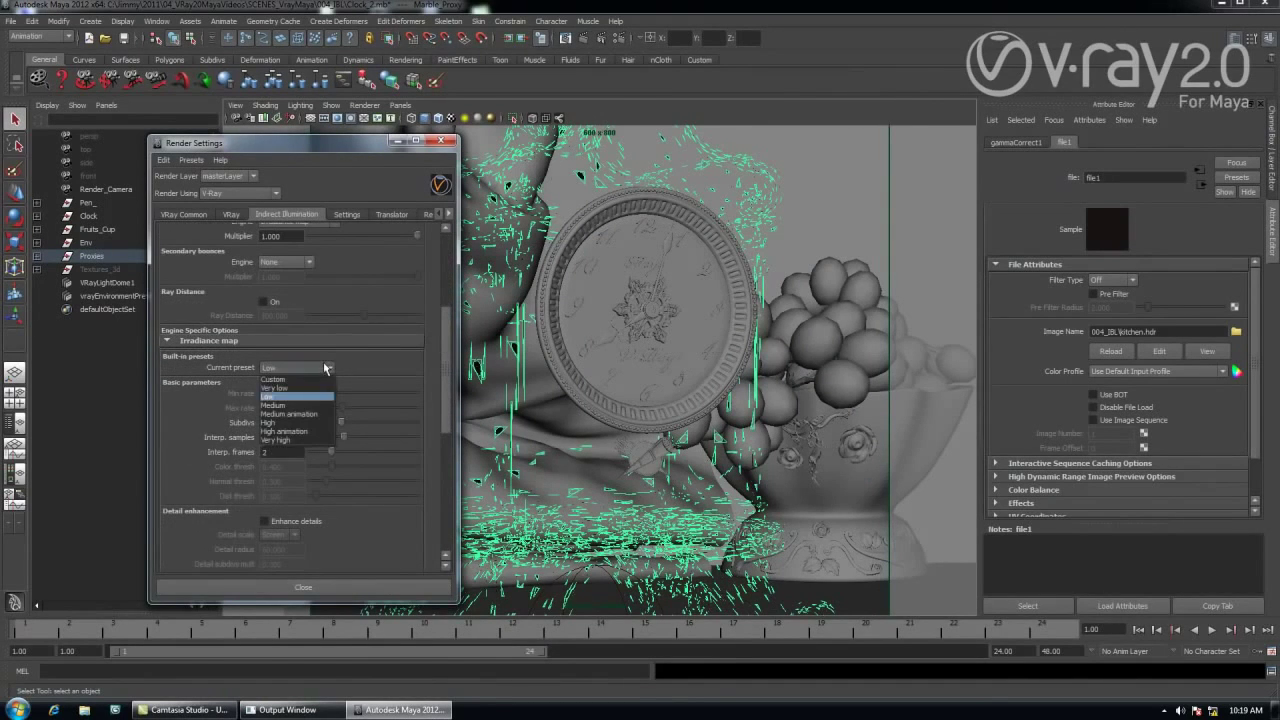